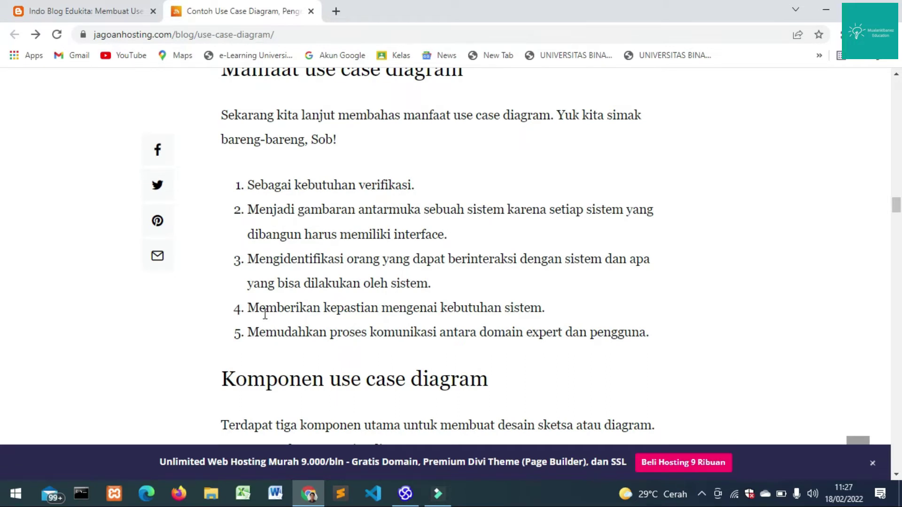
Read the article's sections on use case diagram benefits, components, relations and naming rules, down to the actor symbol
scroll(267, 285, "up", 2)
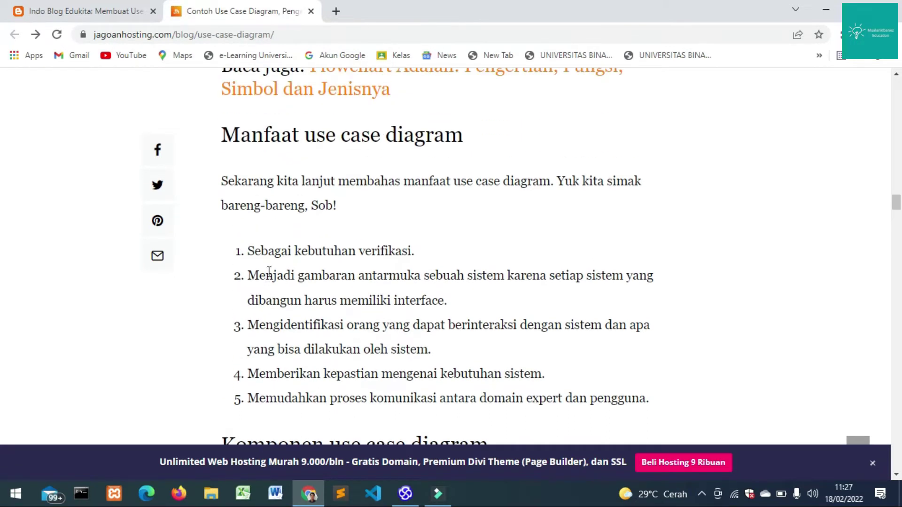
scroll(268, 270, "down", 2)
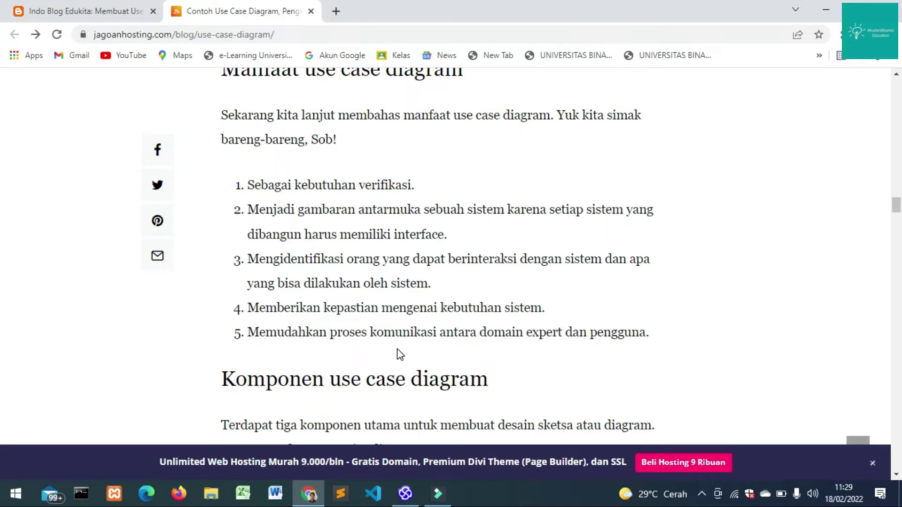
scroll(394, 305, "down", 5)
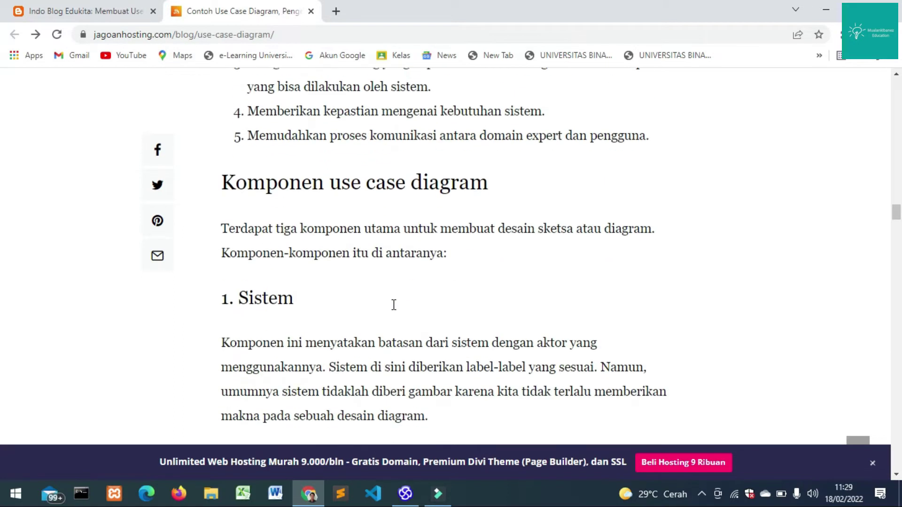
scroll(394, 304, "down", 4)
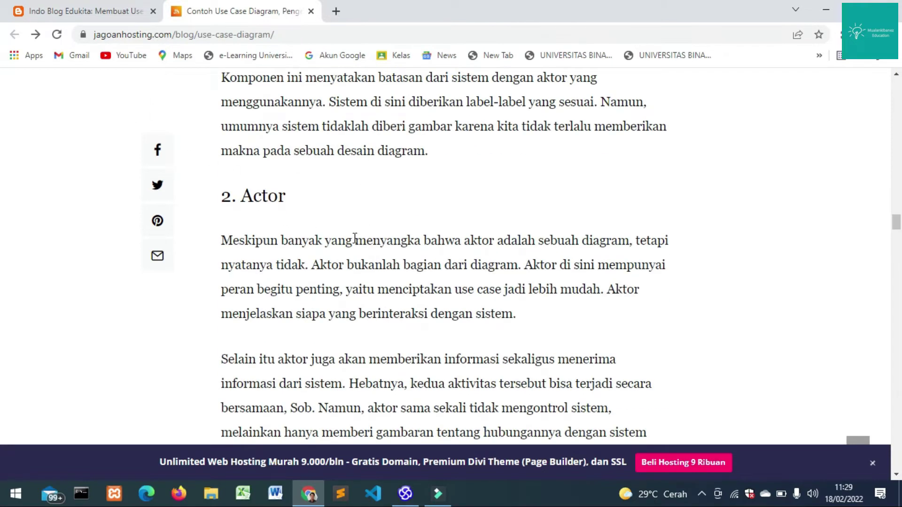
scroll(253, 235, "up", 3)
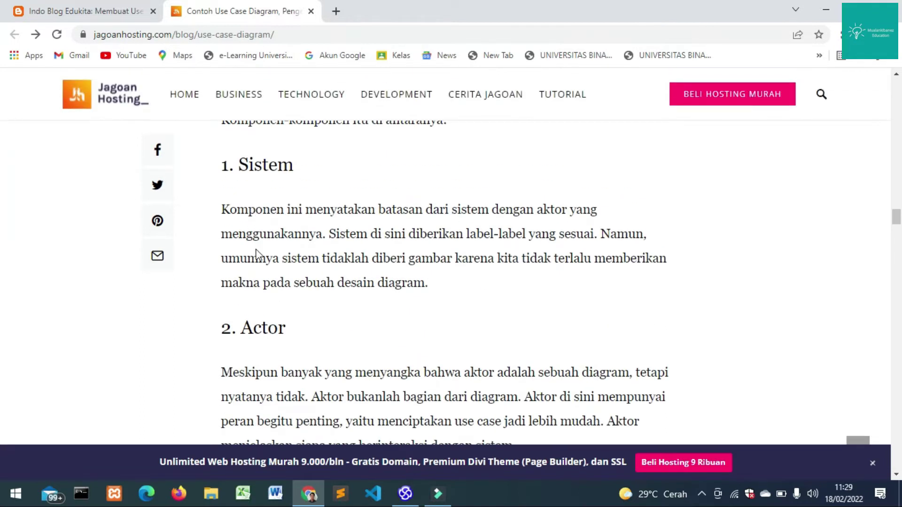
scroll(245, 280, "down", 7)
scroll(245, 280, "down", 5)
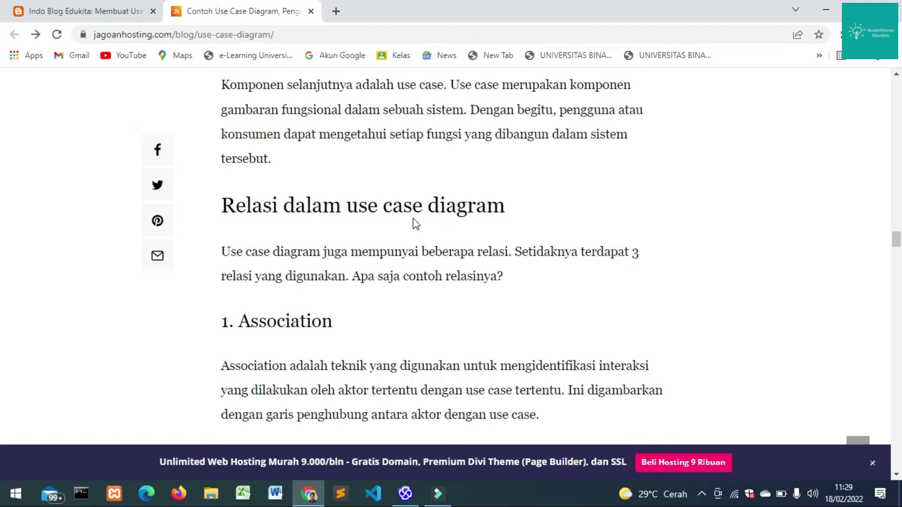
scroll(355, 272, "down", 5)
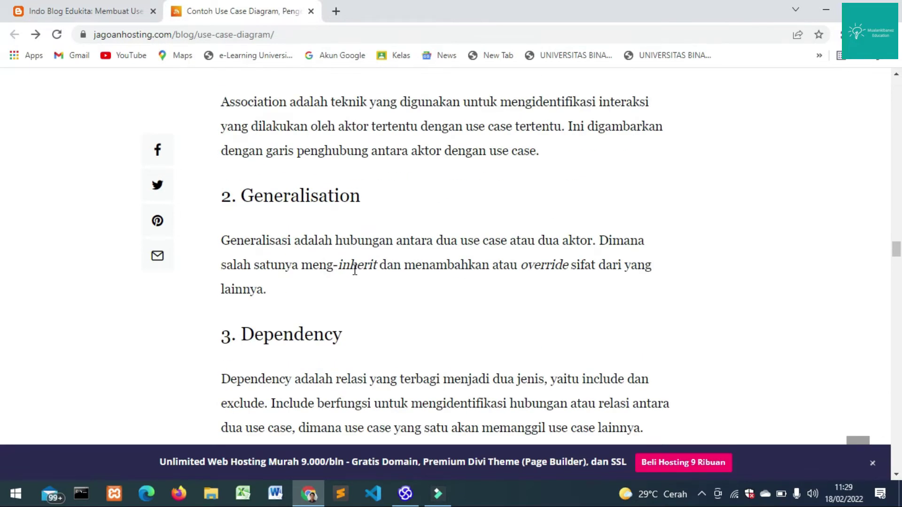
scroll(355, 271, "up", 1)
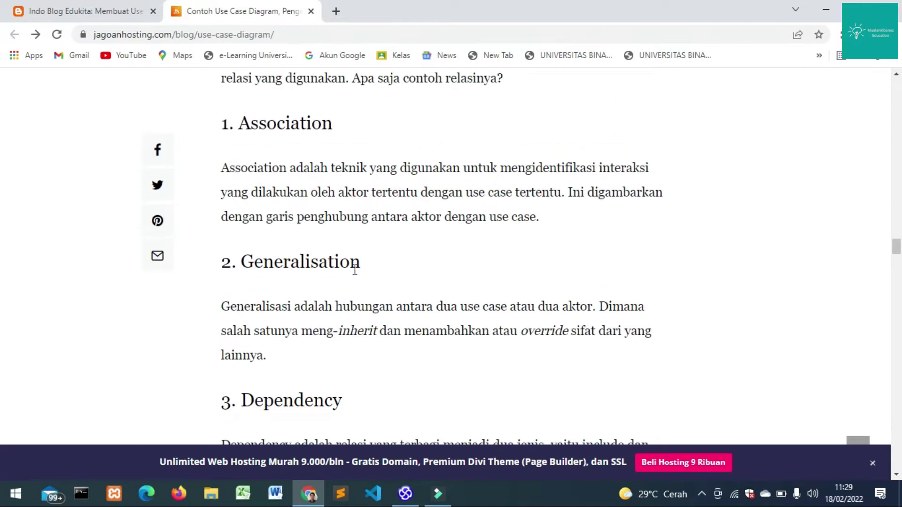
scroll(355, 271, "down", 1)
scroll(354, 270, "down", 4)
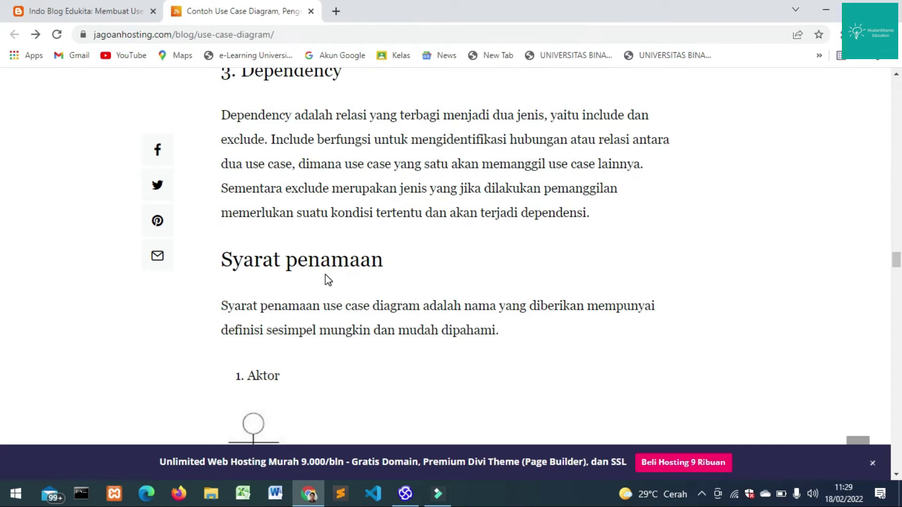
scroll(369, 261, "down", 3)
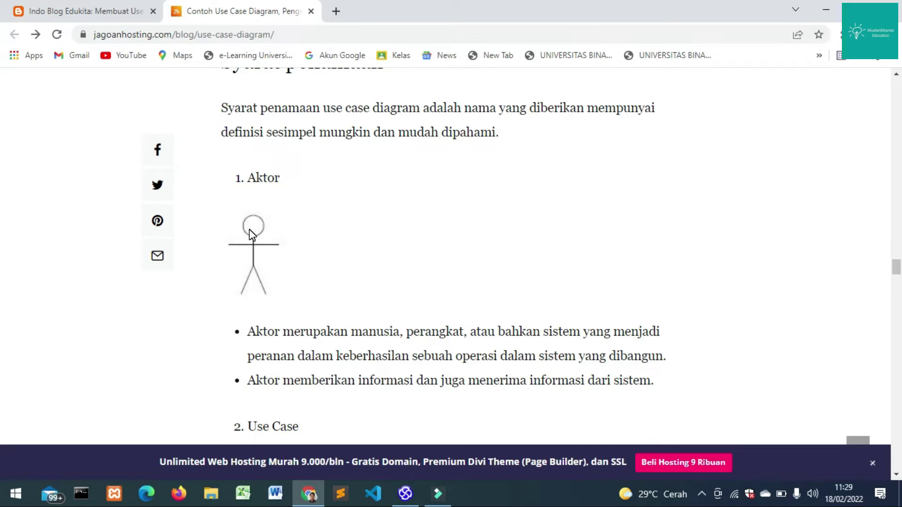
Switch to the blog post about the SiAkad use case and open its diagram image at full size
left_click(55, 5)
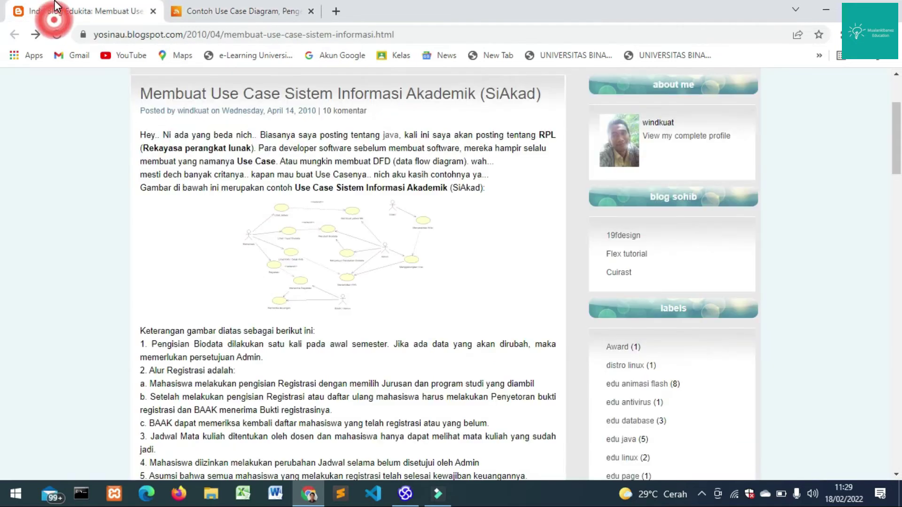
left_click(275, 243)
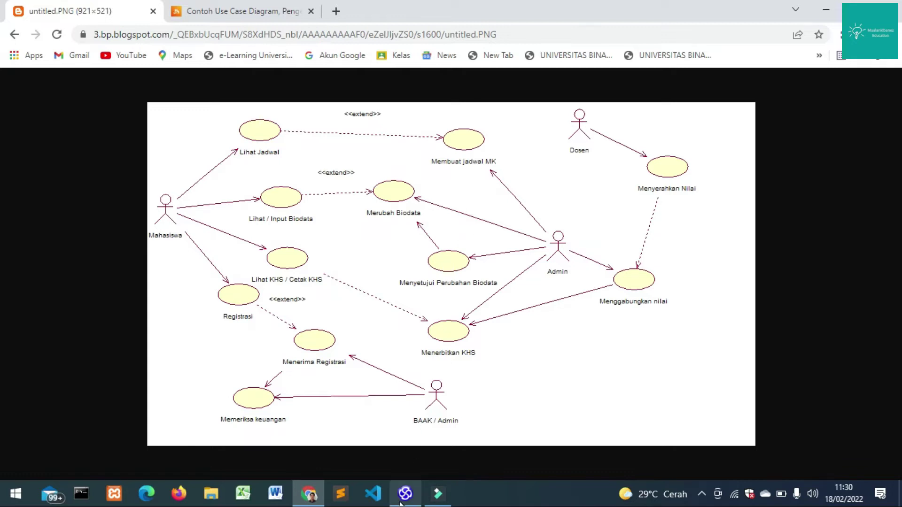
Switch to Enterprise Architect and create a new project file named SISTEM INFORMASI.eap in Downloads
left_click(392, 431)
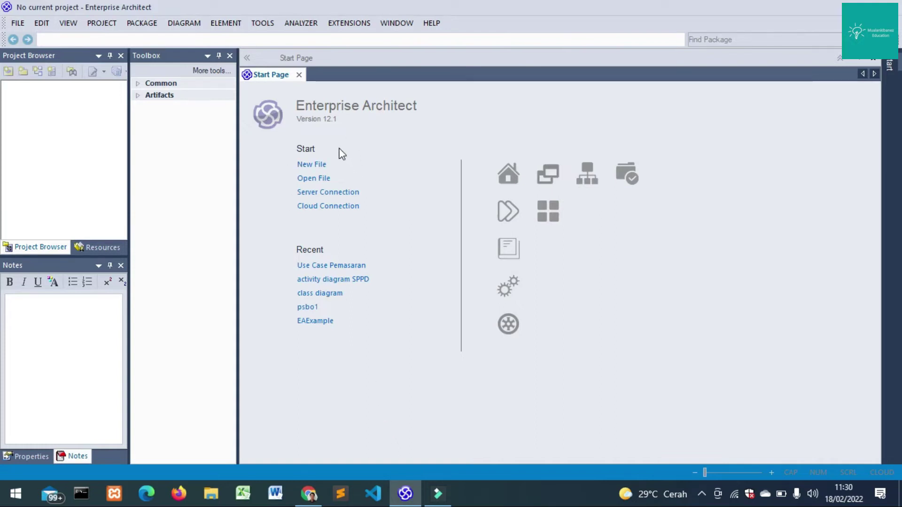
left_click(312, 166)
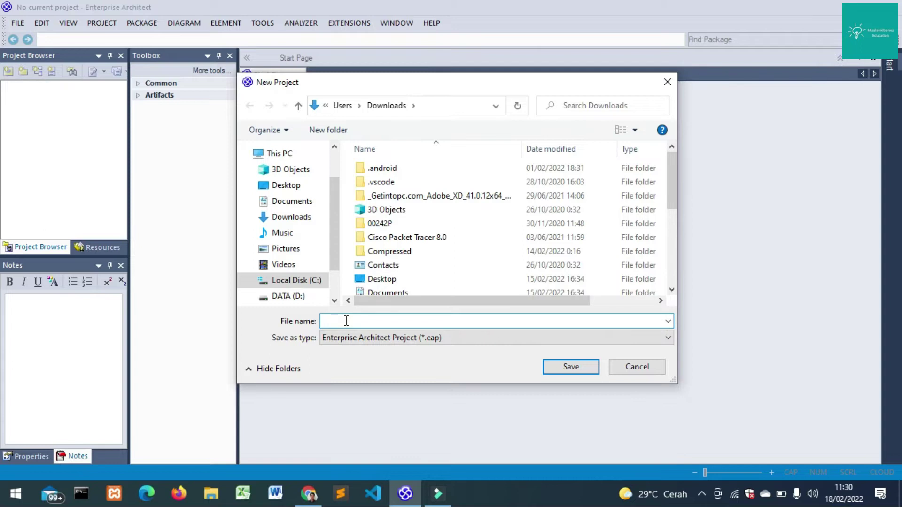
type("s")
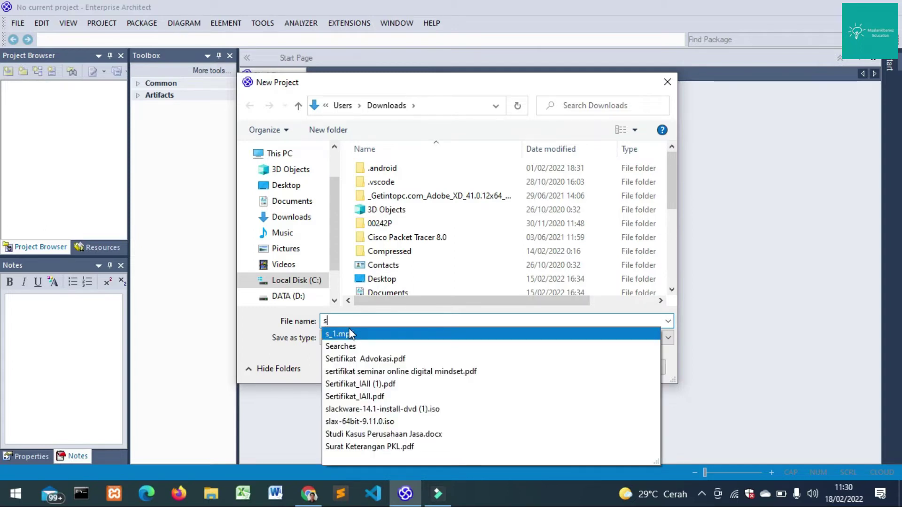
key("BackSpace")
type("S")
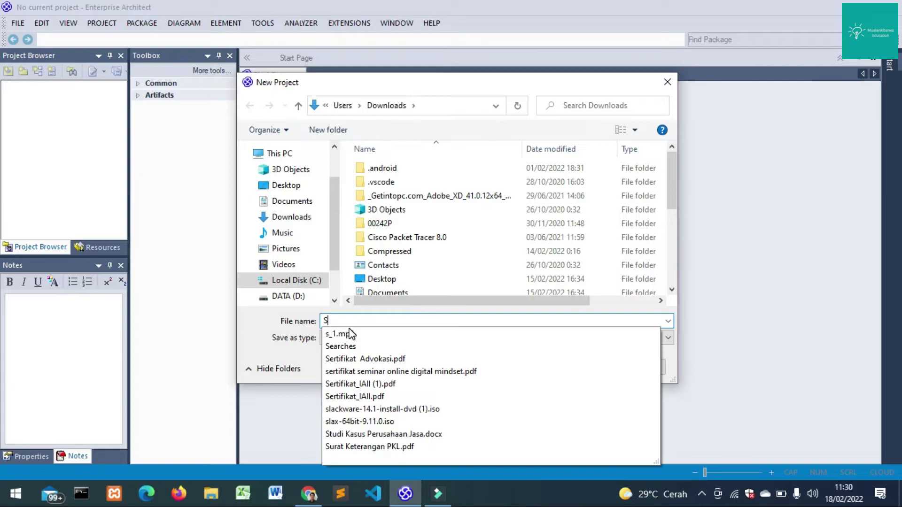
type("IS")
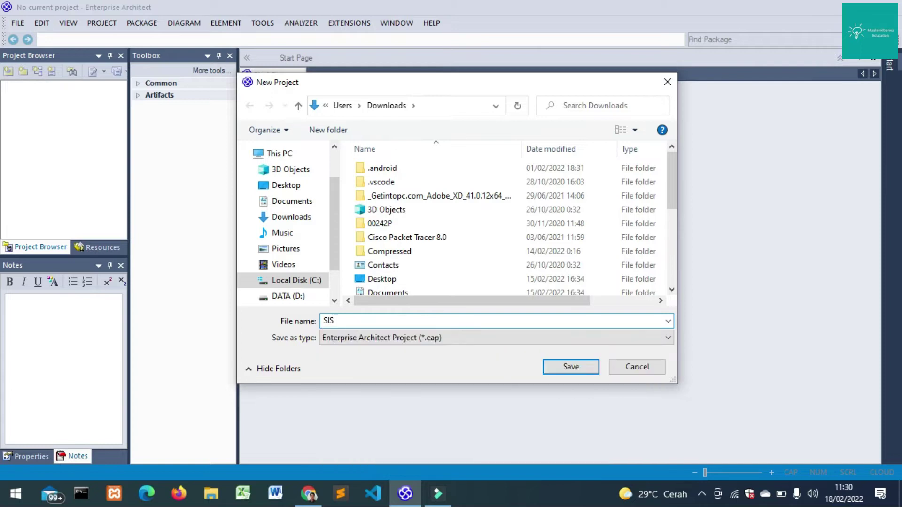
type("TEM INFORMASI")
key("BackSpace")
type(".E")
key("BackSpace")
type("eap")
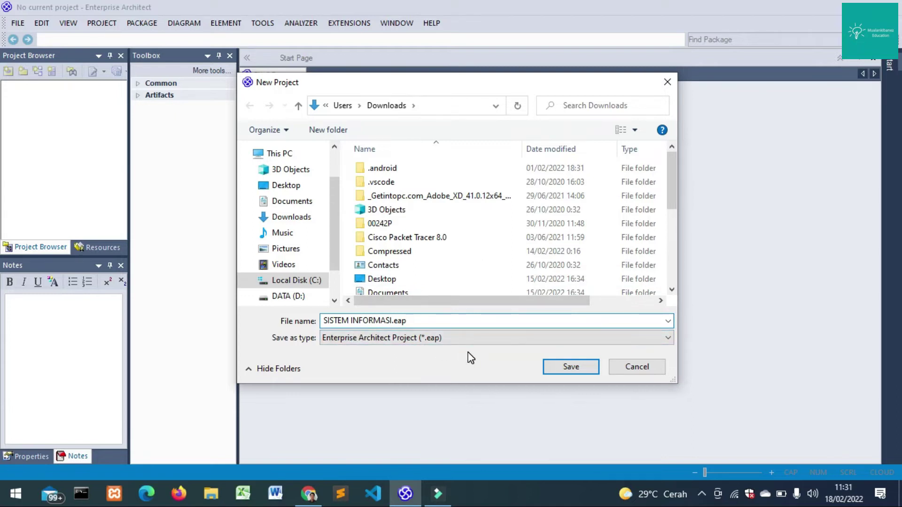
left_click(571, 367)
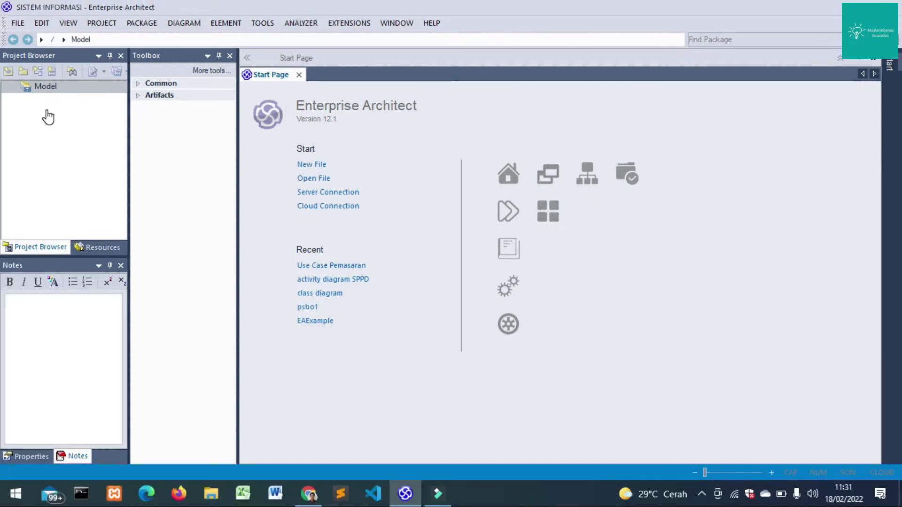
Add the UML 2 Use Case pattern from Core Modeling to the Model package and expand the resulting Use Case Model package
left_click(23, 91)
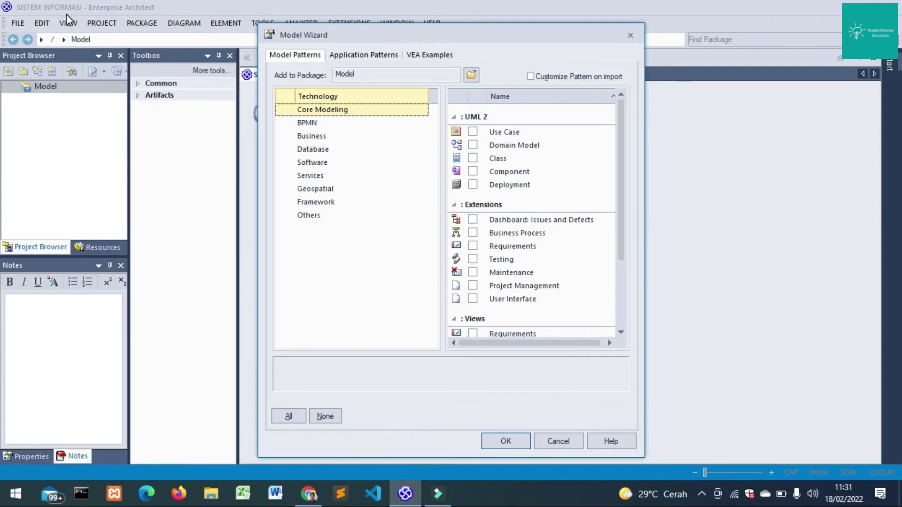
left_click(473, 132)
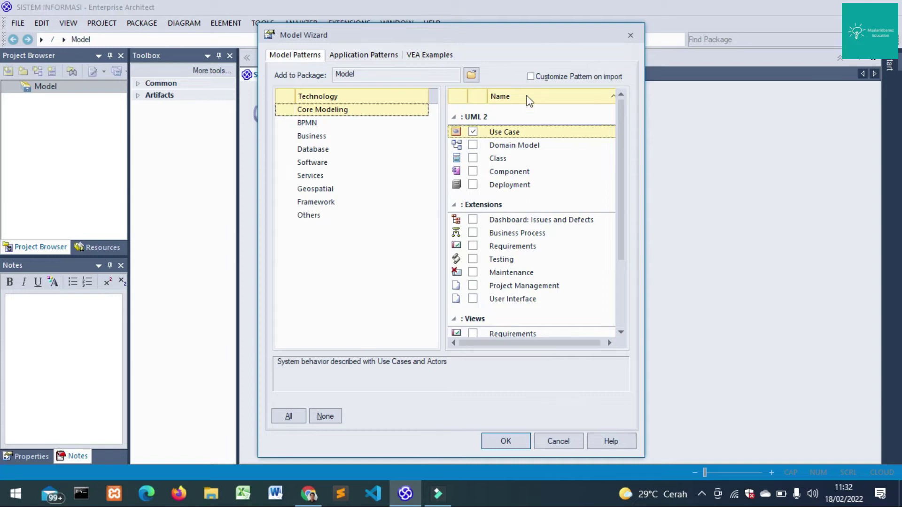
left_click(490, 447)
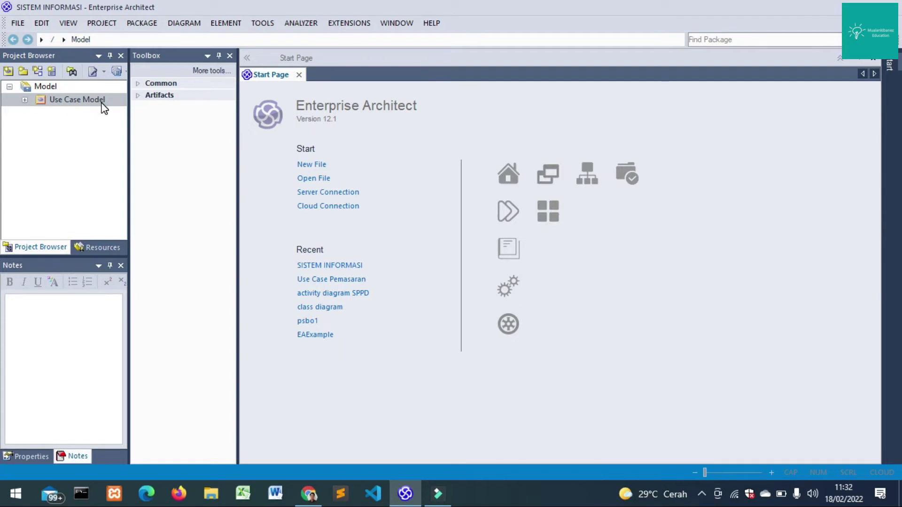
left_click(26, 98)
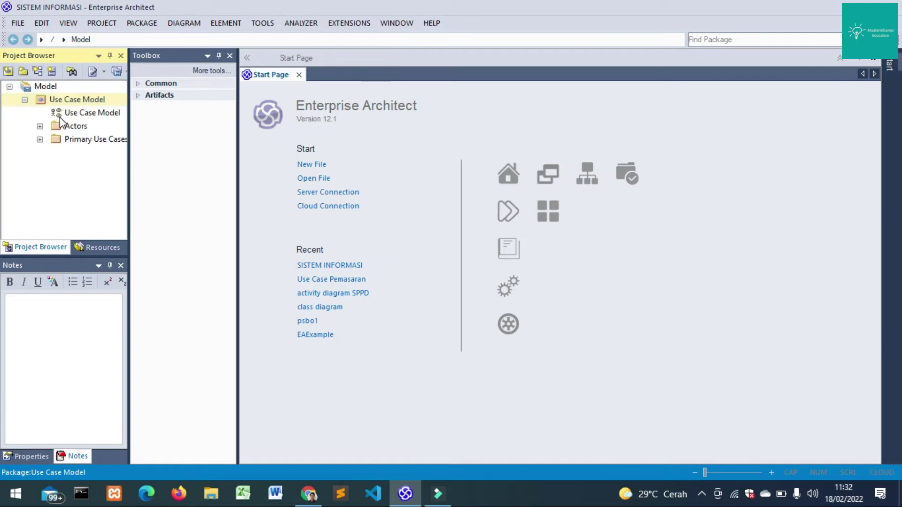
left_click(89, 115)
left_click(88, 114)
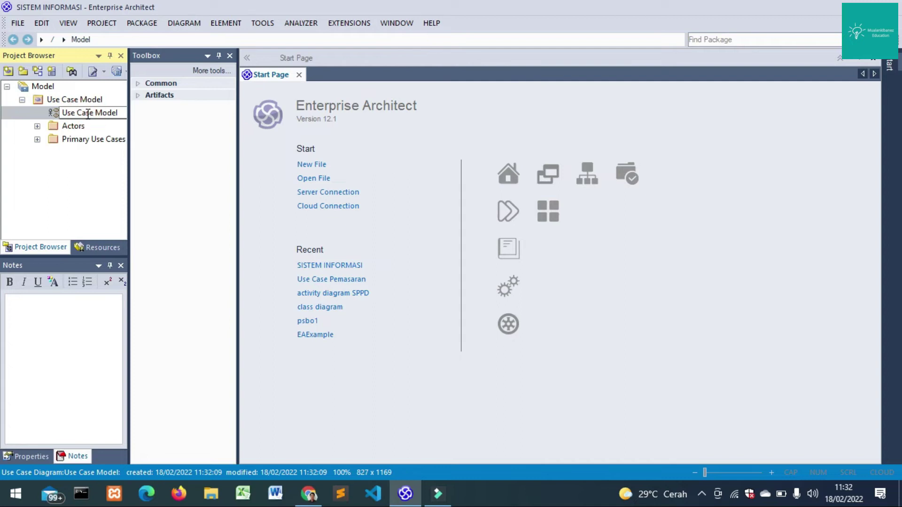
left_click(47, 115)
left_click(101, 123)
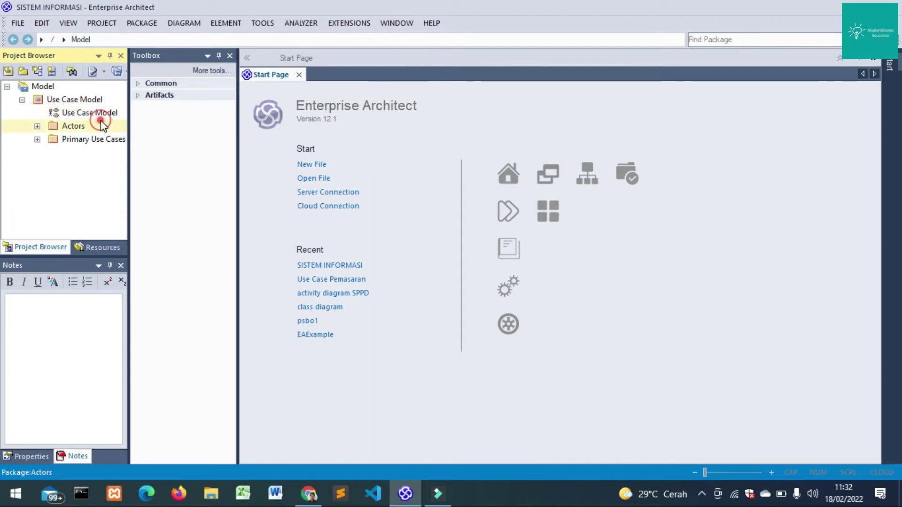
left_click(99, 109)
left_click(69, 115)
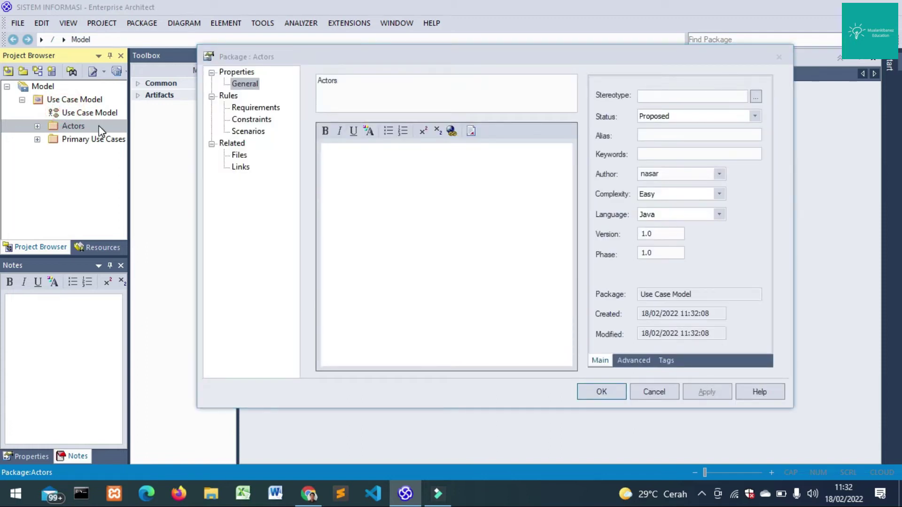
left_click(89, 112)
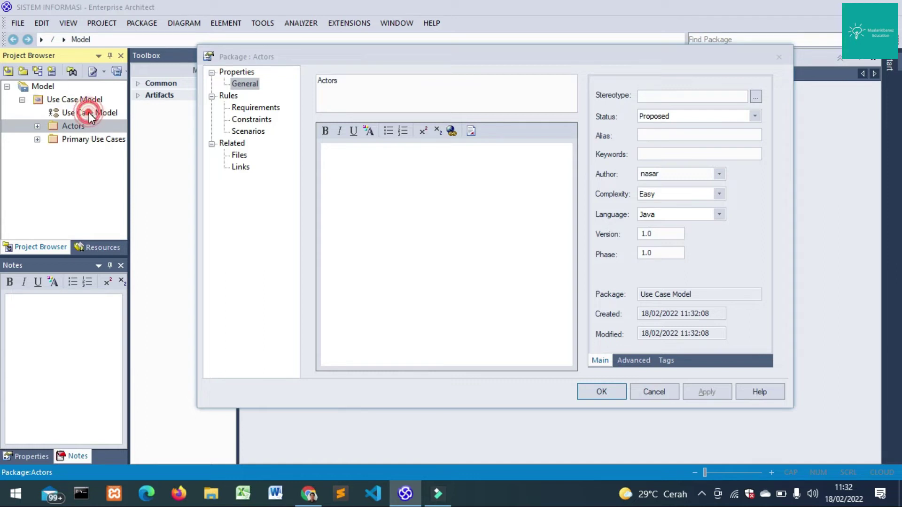
left_click(658, 395)
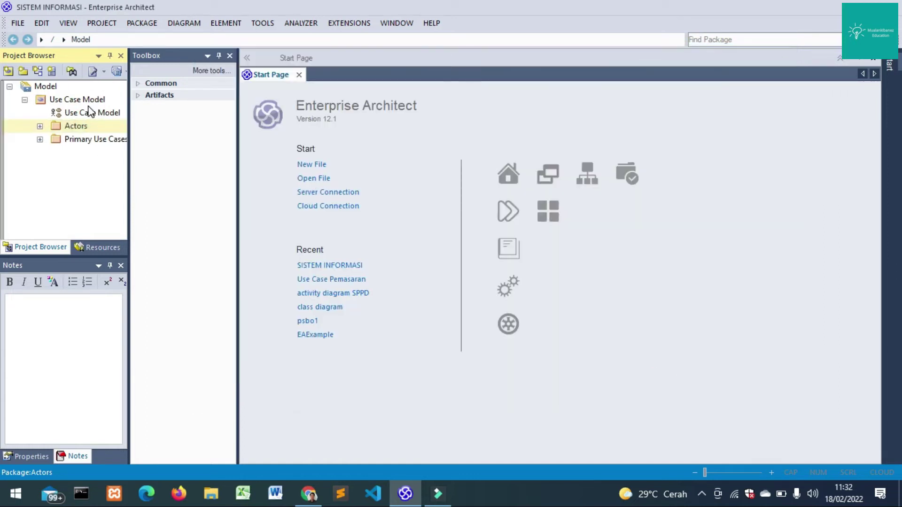
Close the Start Page and open the Use Case Model diagram
left_click(90, 111)
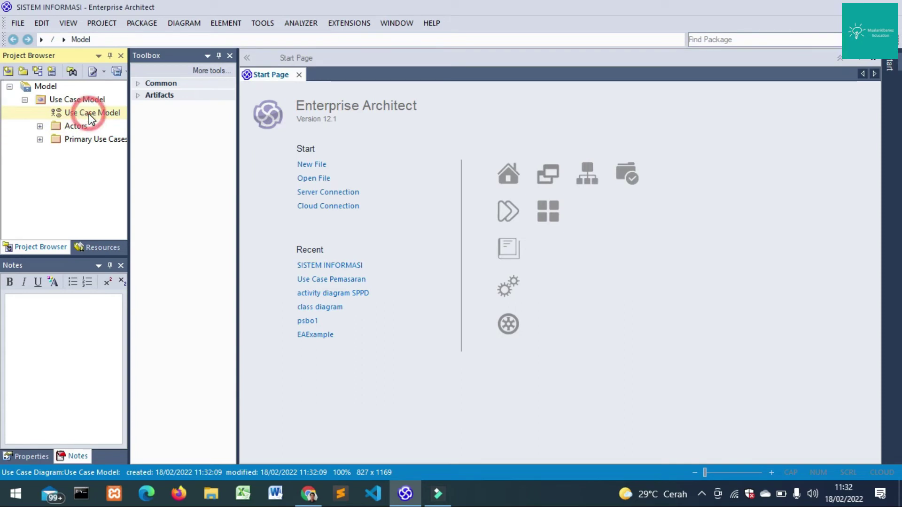
left_click(299, 75)
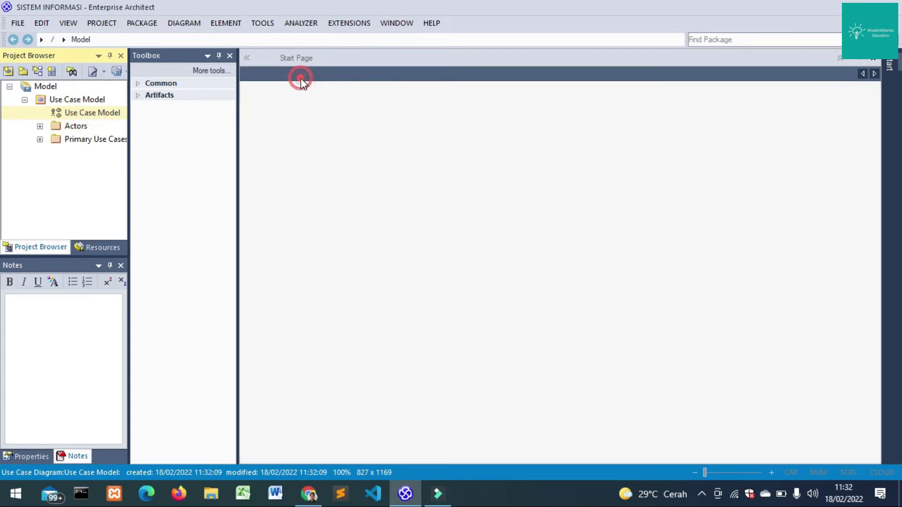
left_click(95, 113)
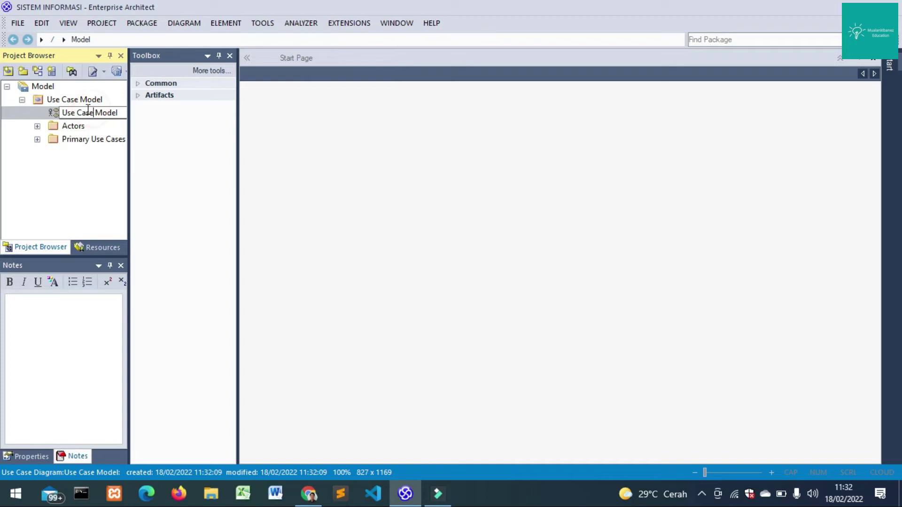
double_click(55, 114)
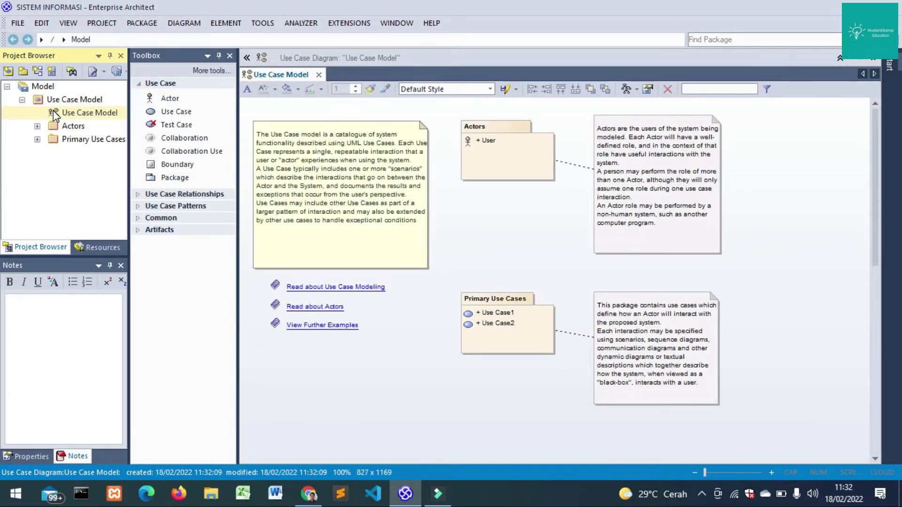
Delete the introductory note, the Actors and Primary Use Cases packages, and their two explanatory notes from the diagram
left_click(370, 231)
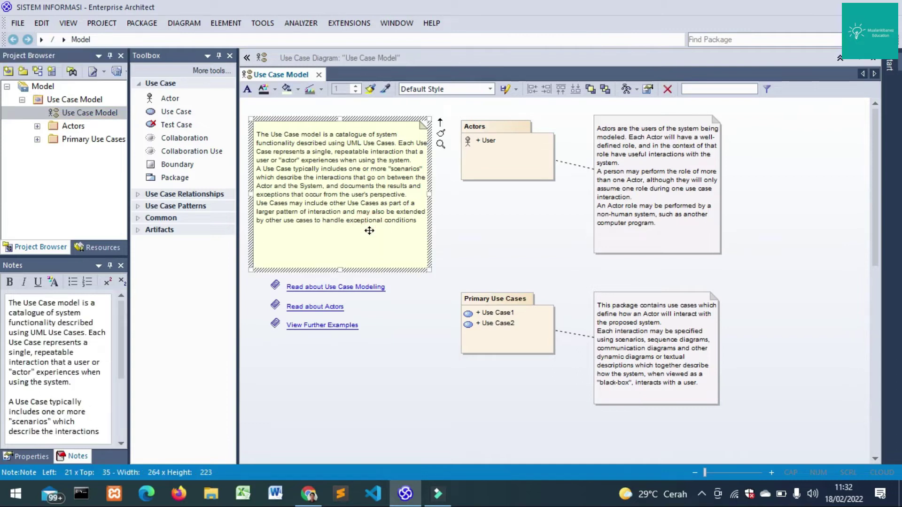
key("Delete")
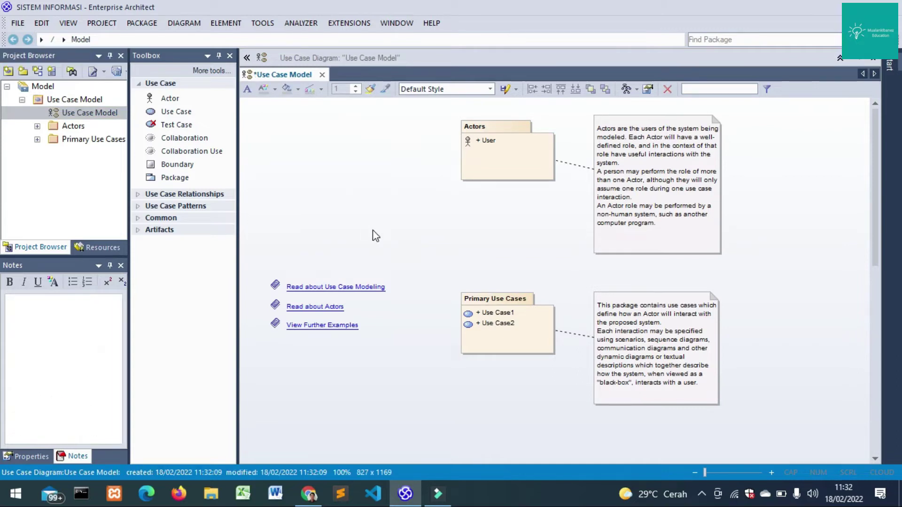
left_click(496, 160)
key("Delete")
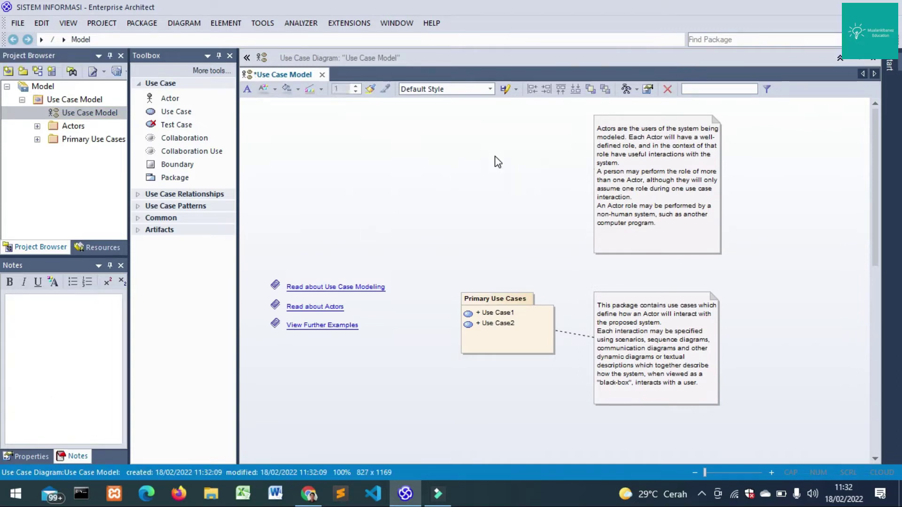
left_click(611, 171)
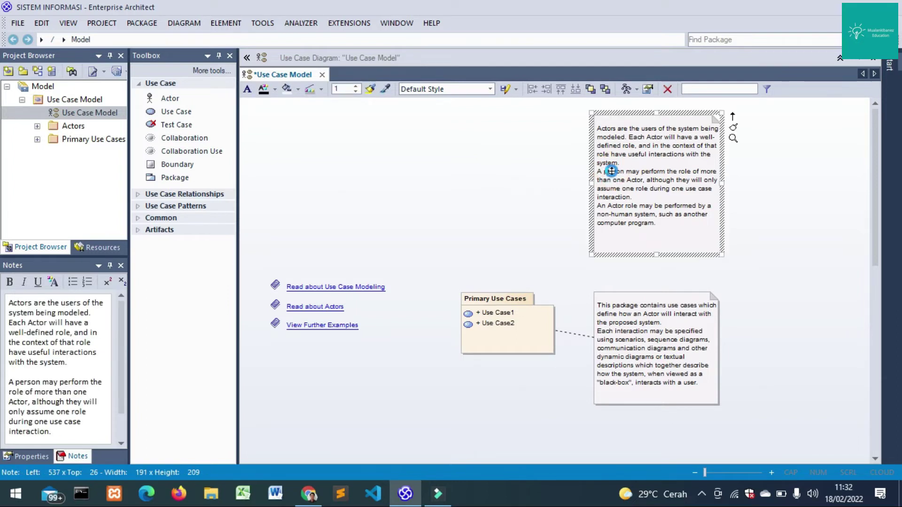
key("Delete")
left_click(522, 325)
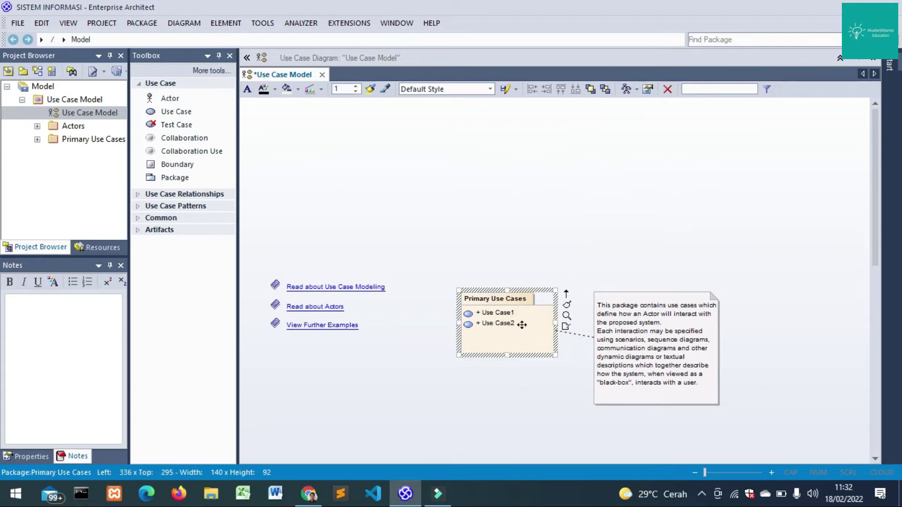
key("Delete")
left_click(632, 329)
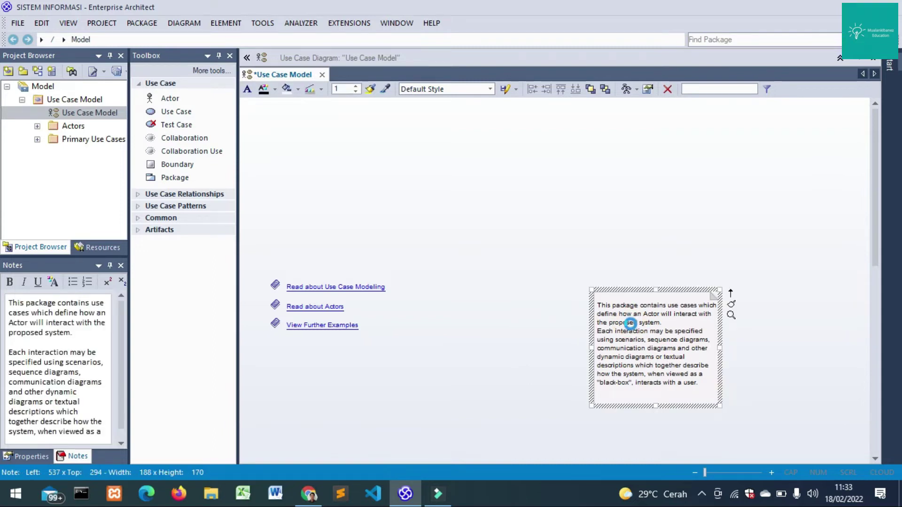
key("Delete")
Delete the three help hyperlinks Read about Use Case Modeling, Read about Actors and View Further Examples from the diagram
left_click(342, 285)
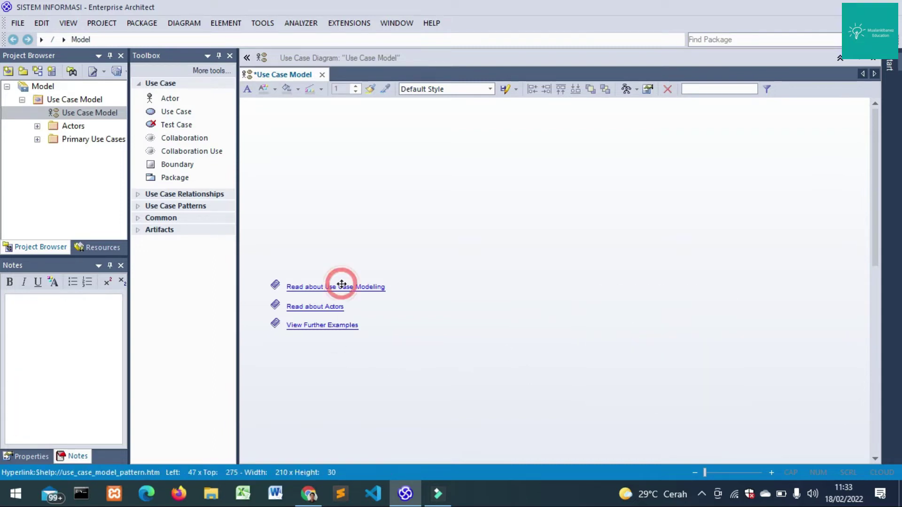
key("Delete")
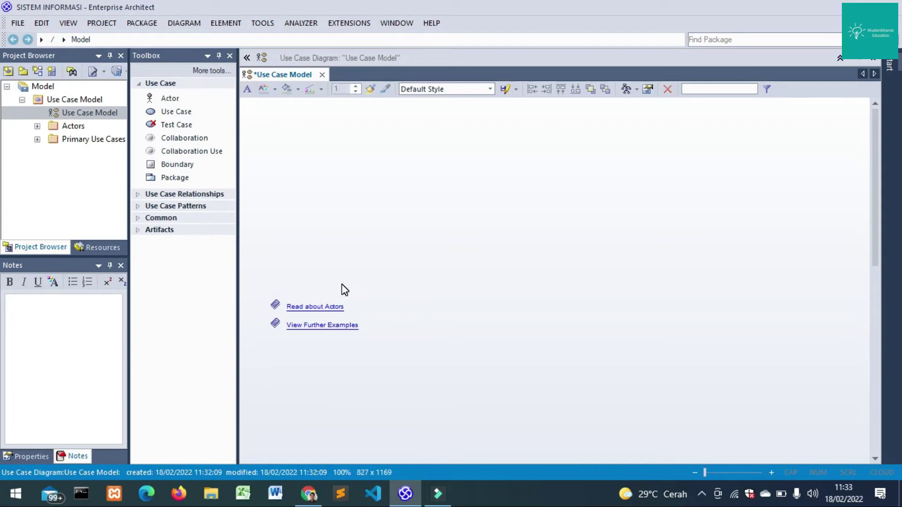
left_click(318, 311)
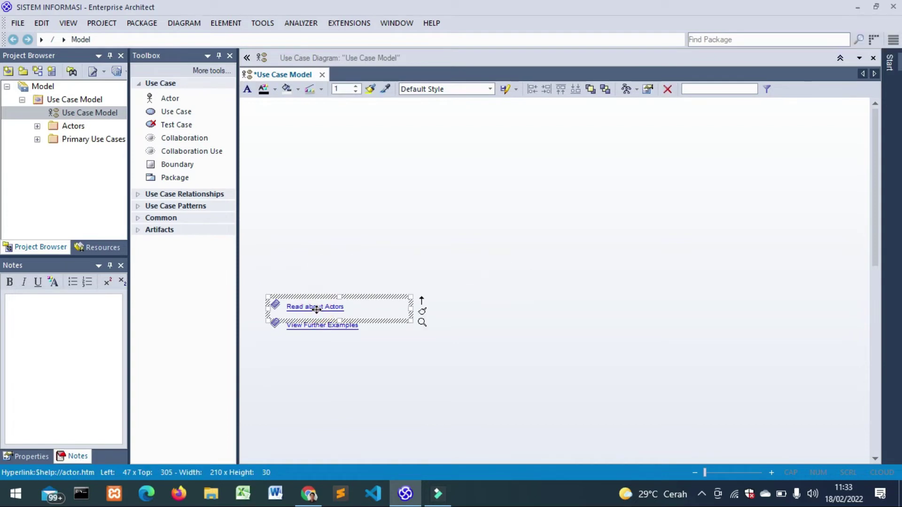
key("Delete")
left_click(320, 332)
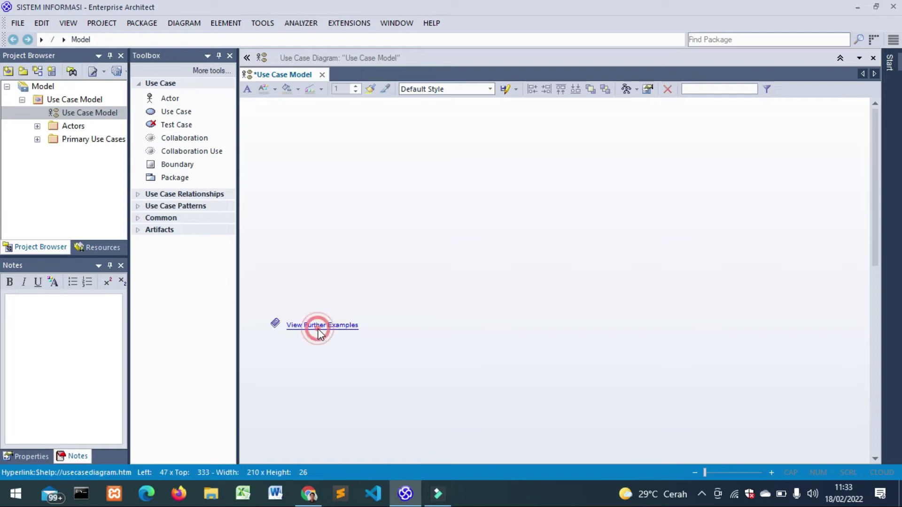
key("Delete")
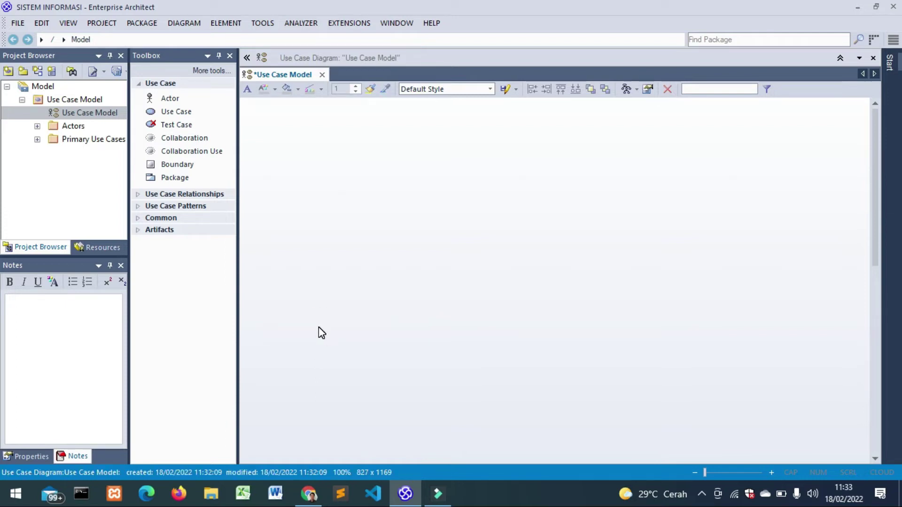
Place a new actor on the left side of the empty diagram and check the example diagram for its name
left_click(161, 98)
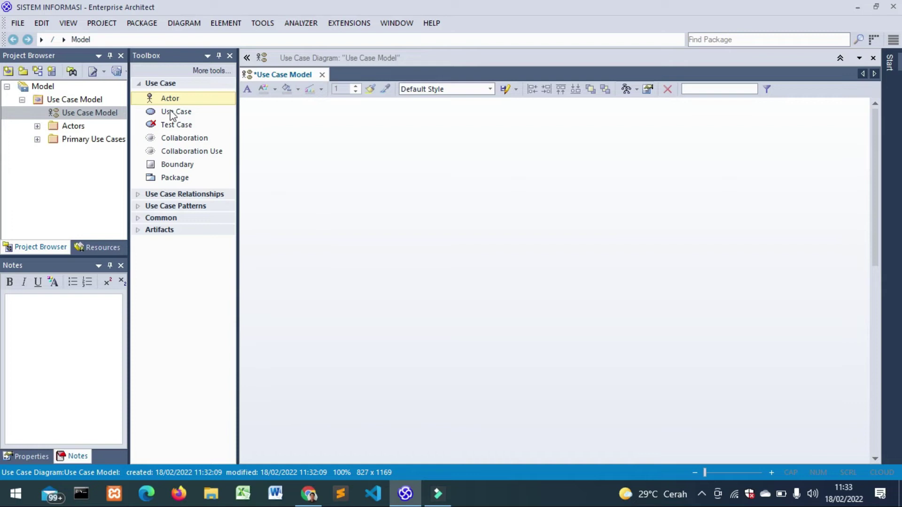
left_click(306, 227)
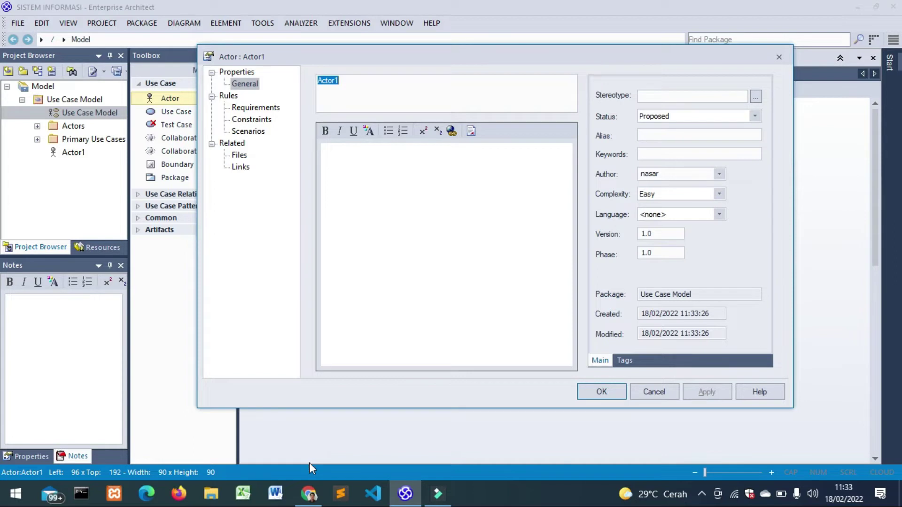
mouse_move(310, 494)
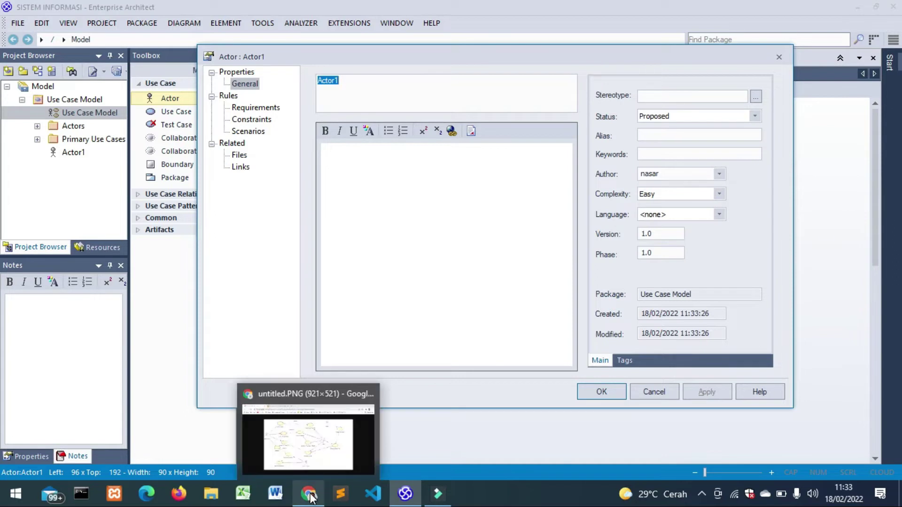
left_click(287, 429)
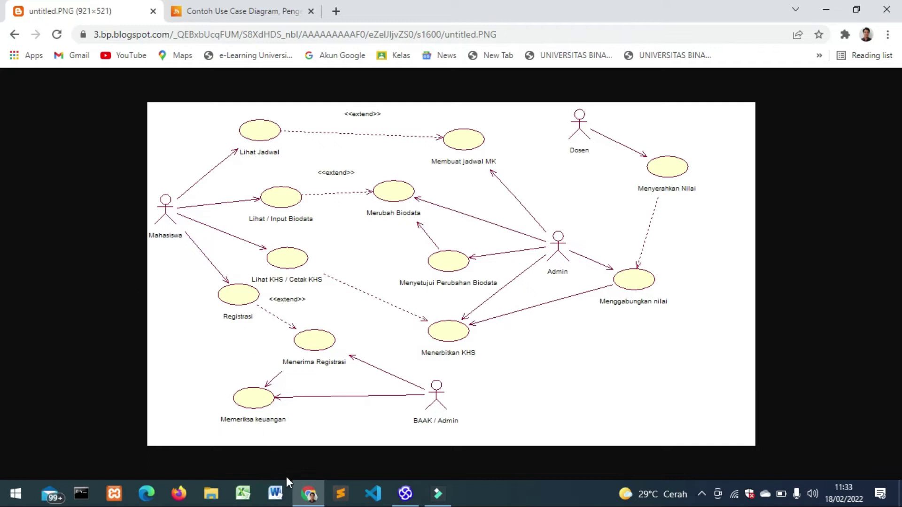
mouse_move(405, 494)
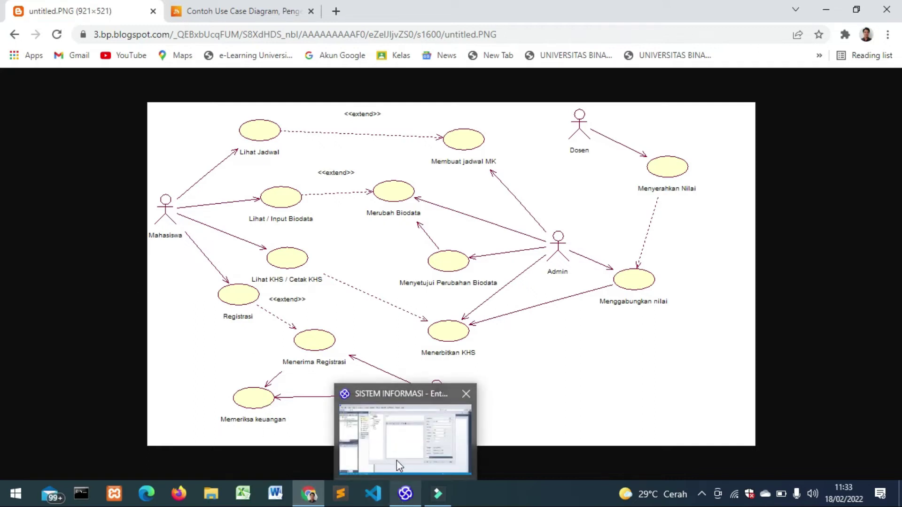
left_click(396, 445)
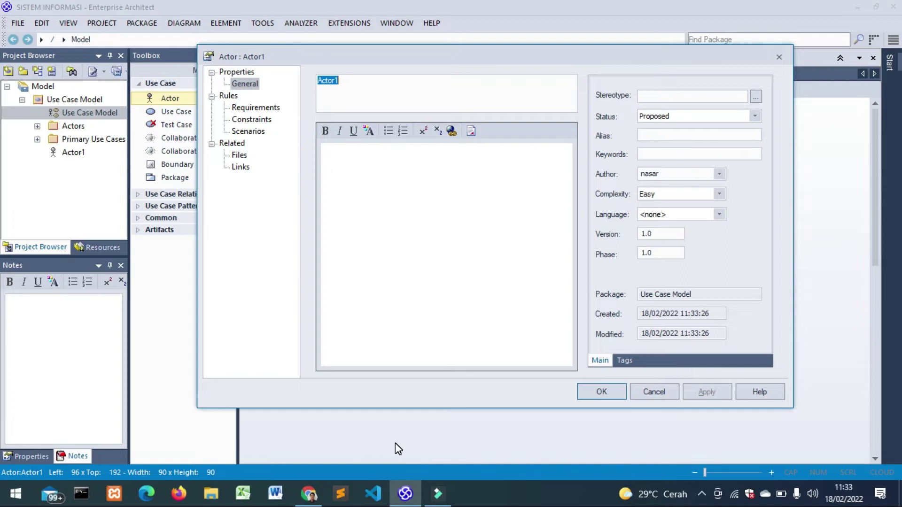
Name the new actor Mahasiswa and widen its figure slightly so the full name fits
type("m")
type("MA")
key("BackSpace")
type("a")
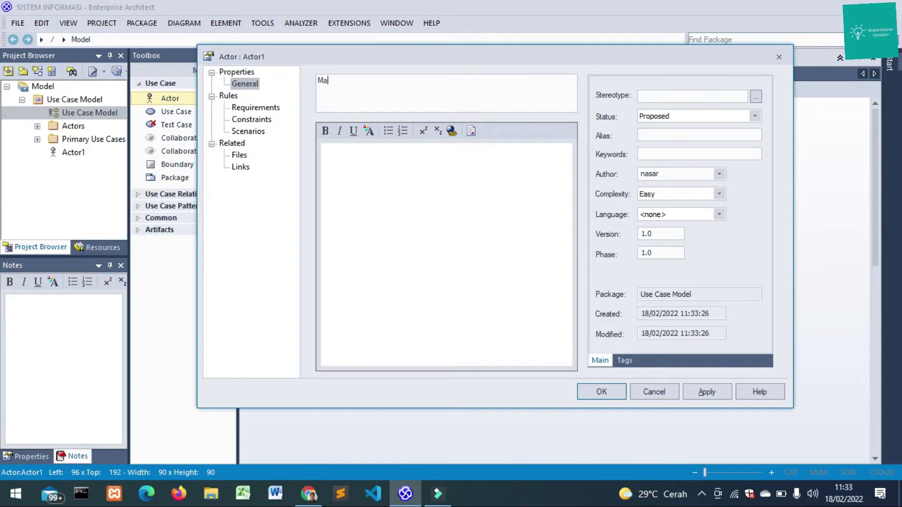
type("hasis")
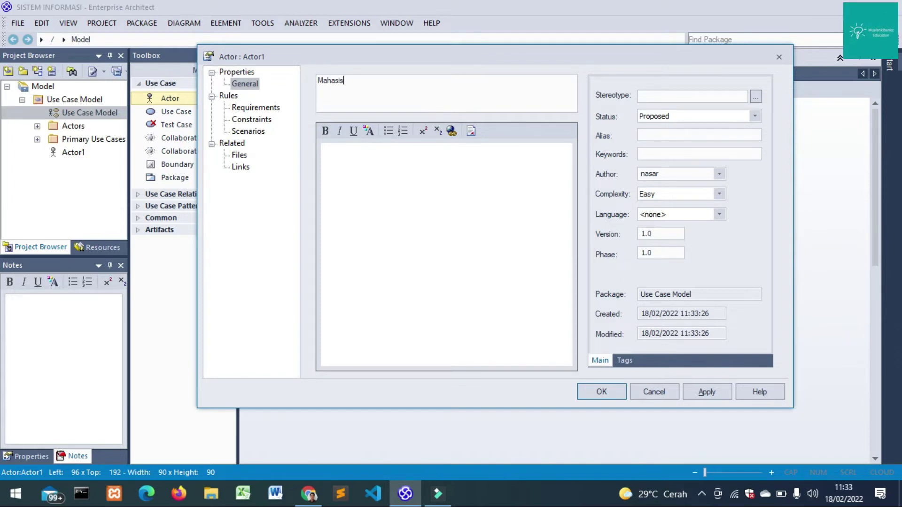
type("wa")
left_click(606, 392)
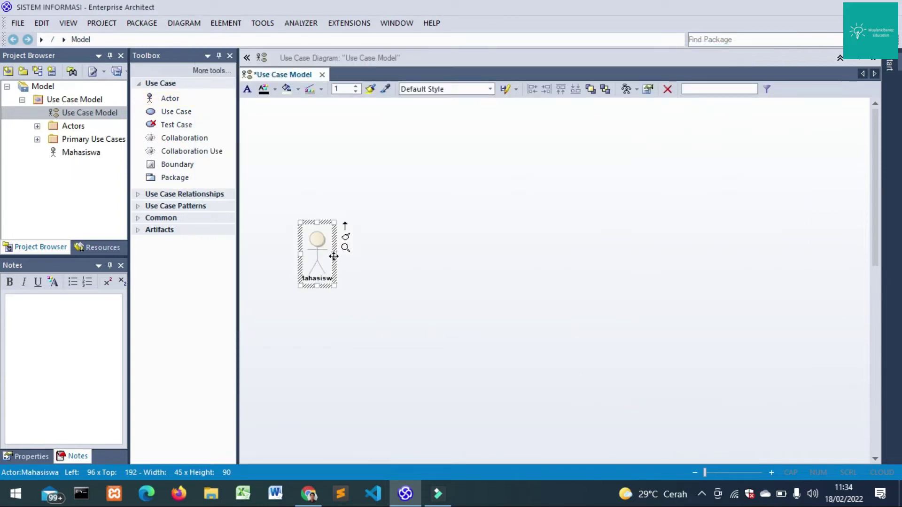
left_click_drag(335, 253, 342, 251)
left_click(361, 251)
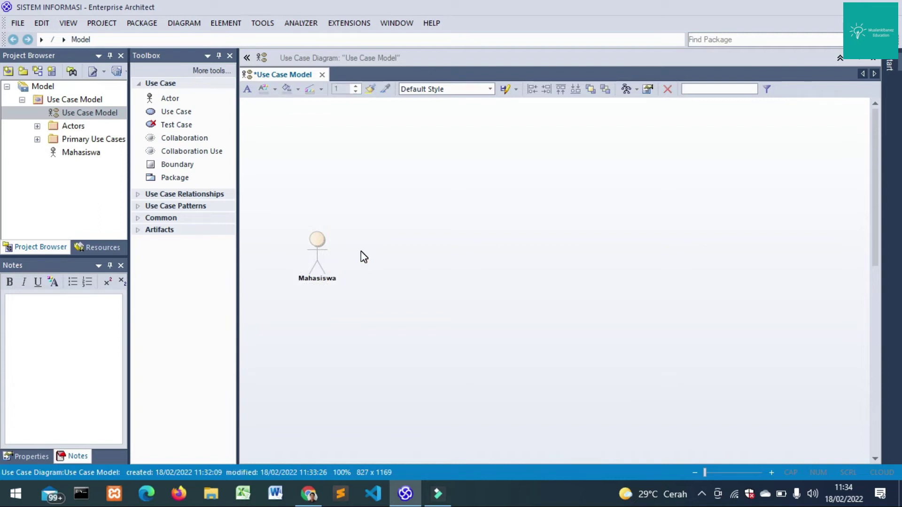
Consult the example diagram and add a use case named Lihat Jadwal above and to the right of the Mahasiswa actor
mouse_move(319, 501)
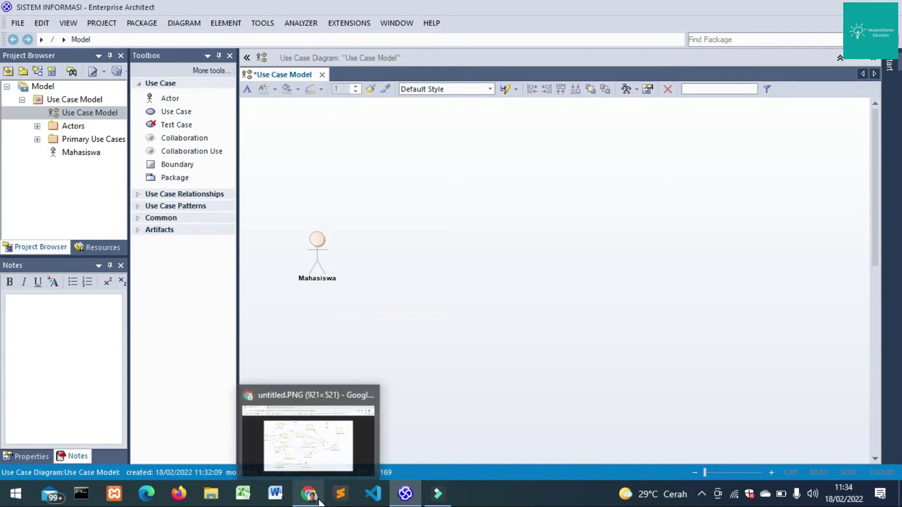
left_click(296, 444)
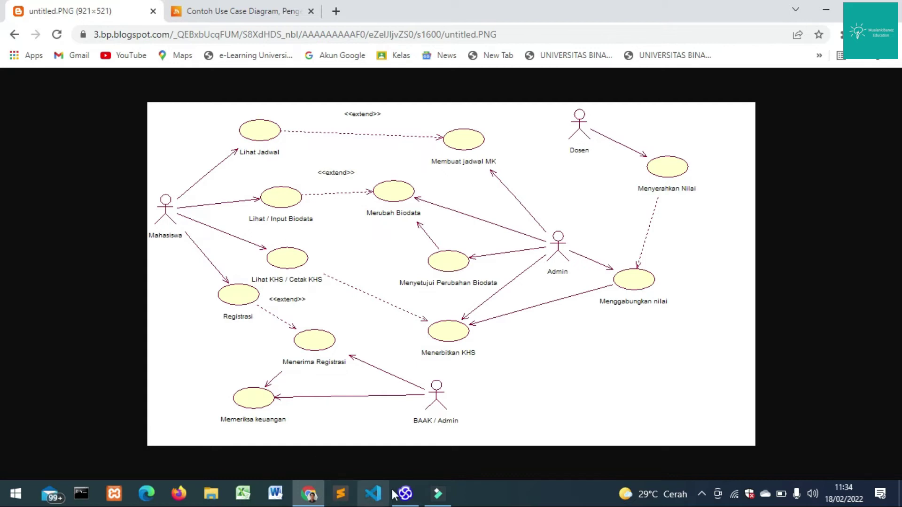
mouse_move(404, 492)
left_click(393, 439)
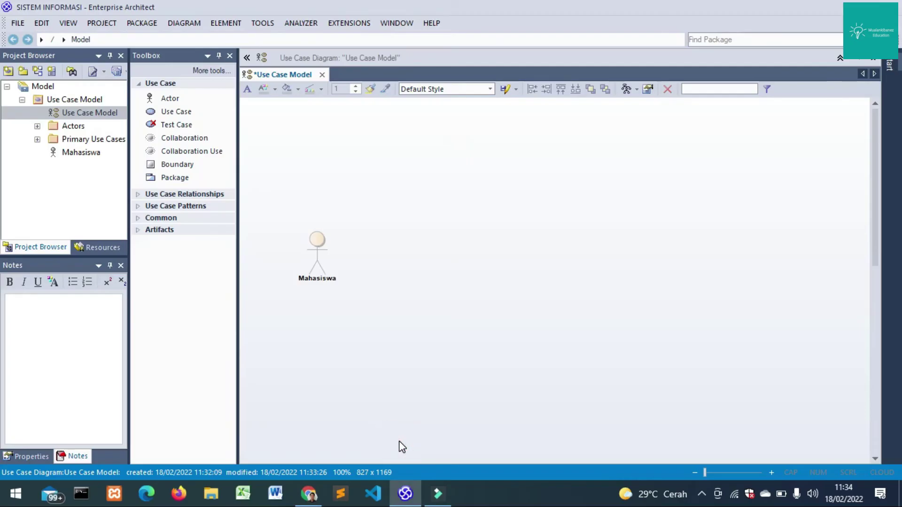
left_click(173, 111)
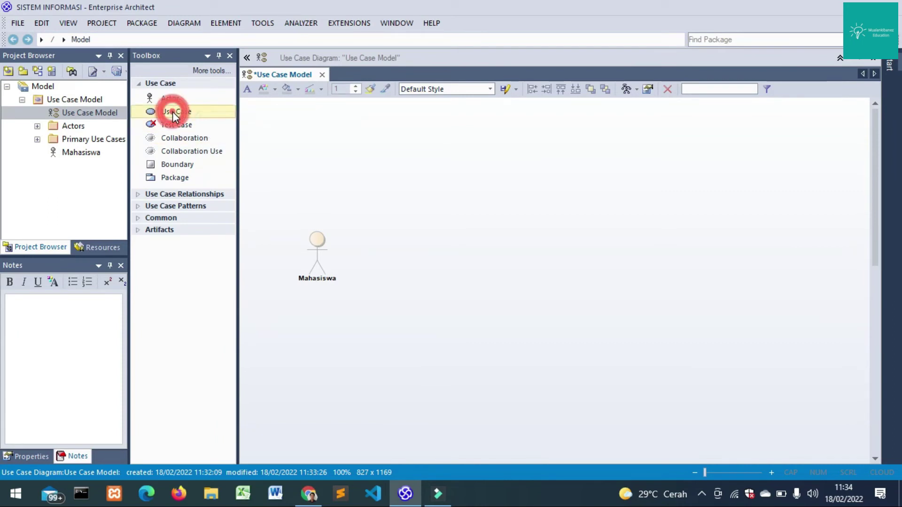
left_click(408, 160)
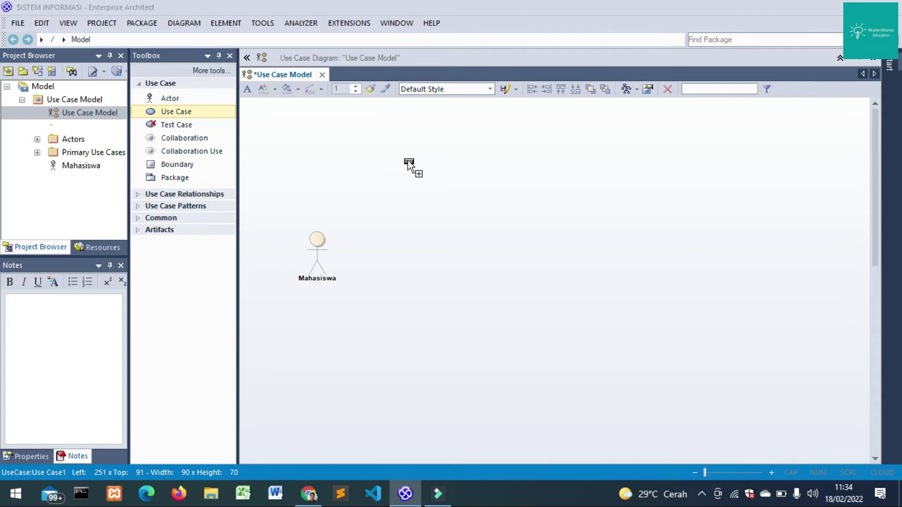
left_click(402, 157)
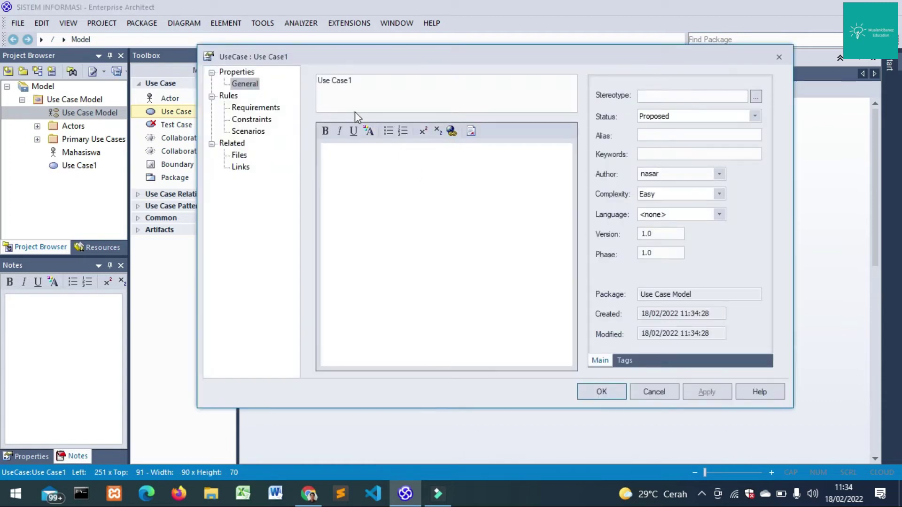
double_click(360, 83)
type("U")
left_click(604, 393)
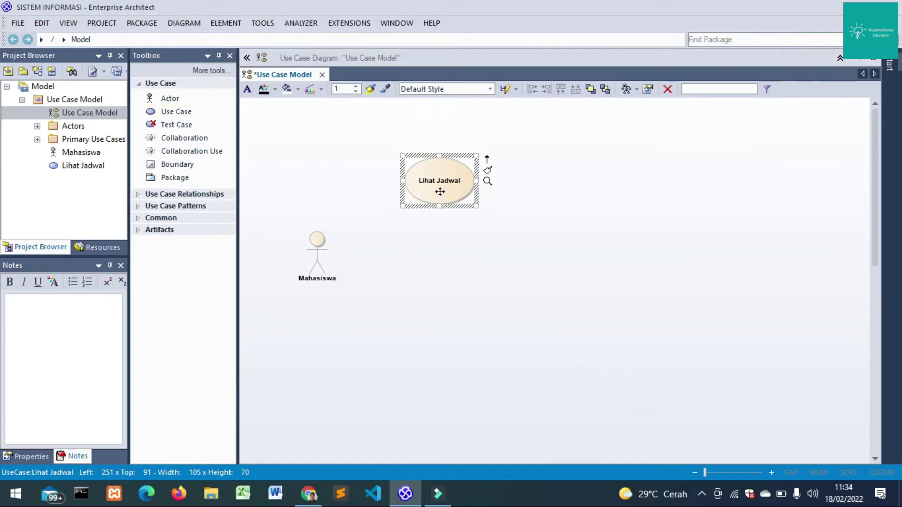
left_click(415, 245)
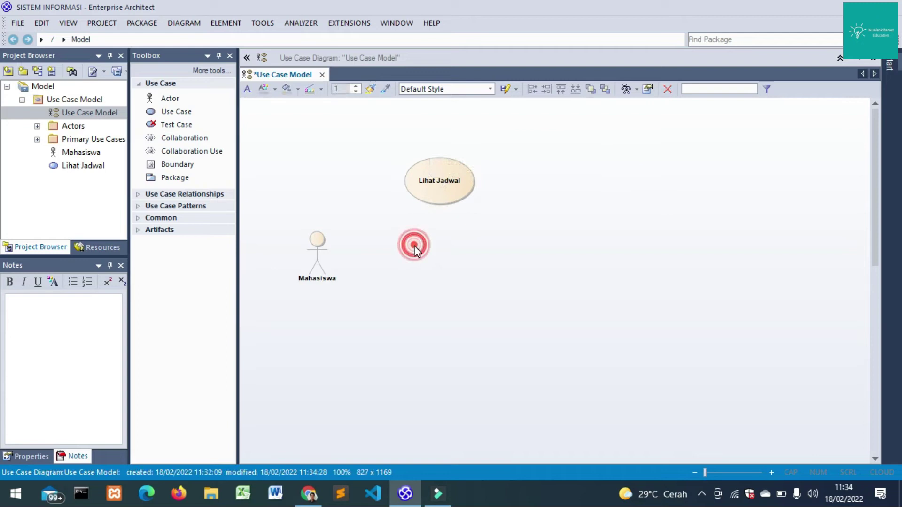
Place a new use case below Lihat Jadwal and consult the example diagram in the browser for its name
left_click(176, 112)
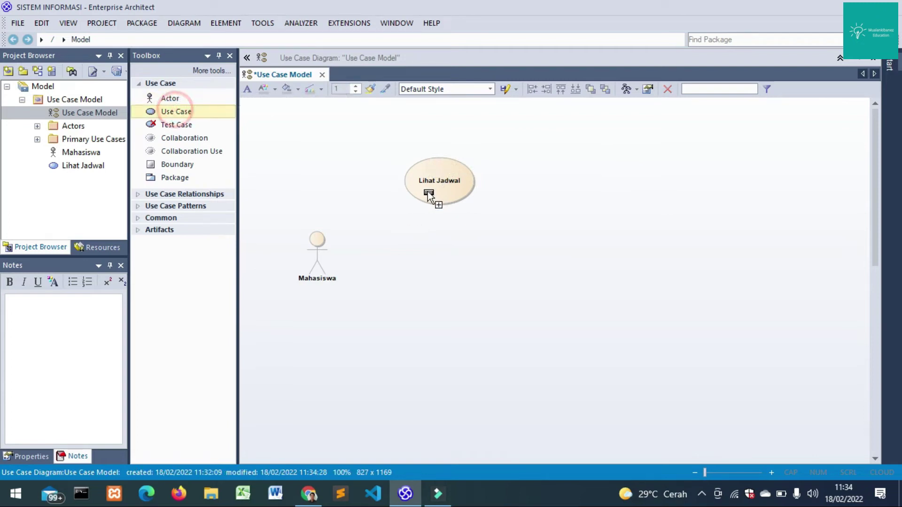
left_click(441, 252)
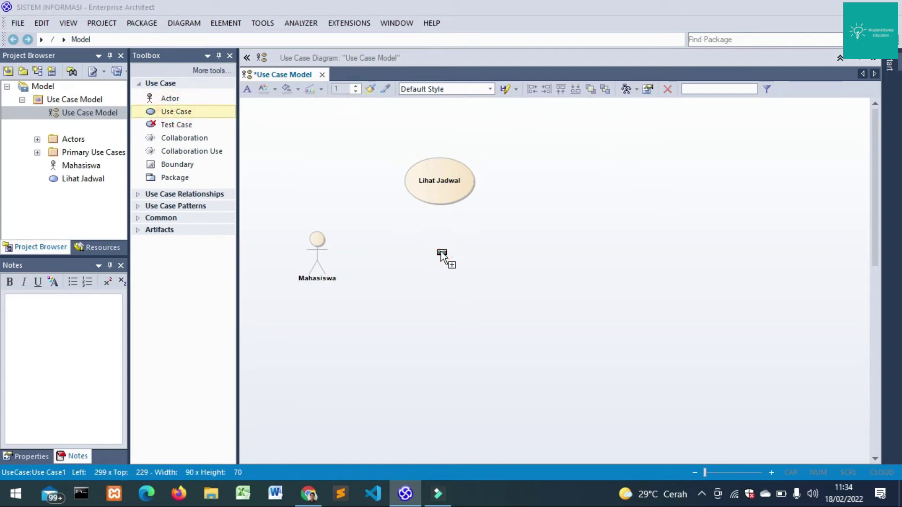
left_click(434, 238)
left_click_drag(357, 78, 311, 80)
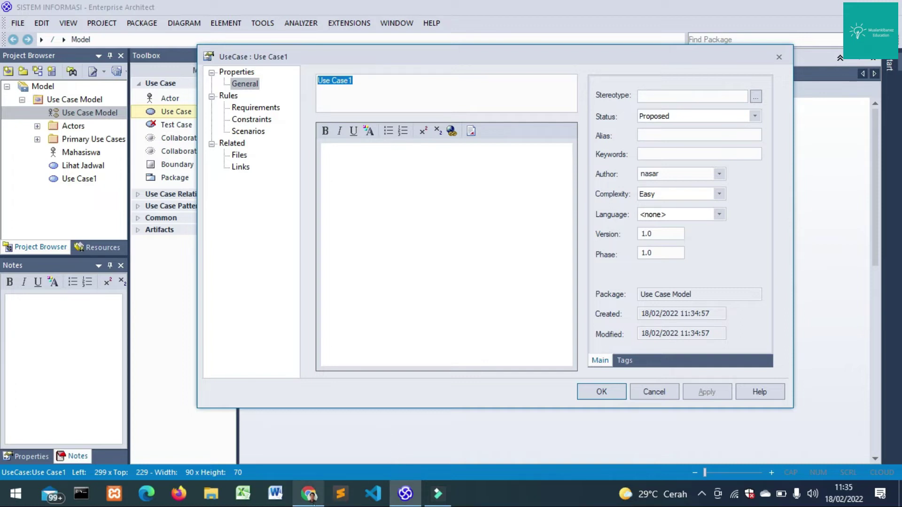
mouse_move(312, 503)
left_click(295, 424)
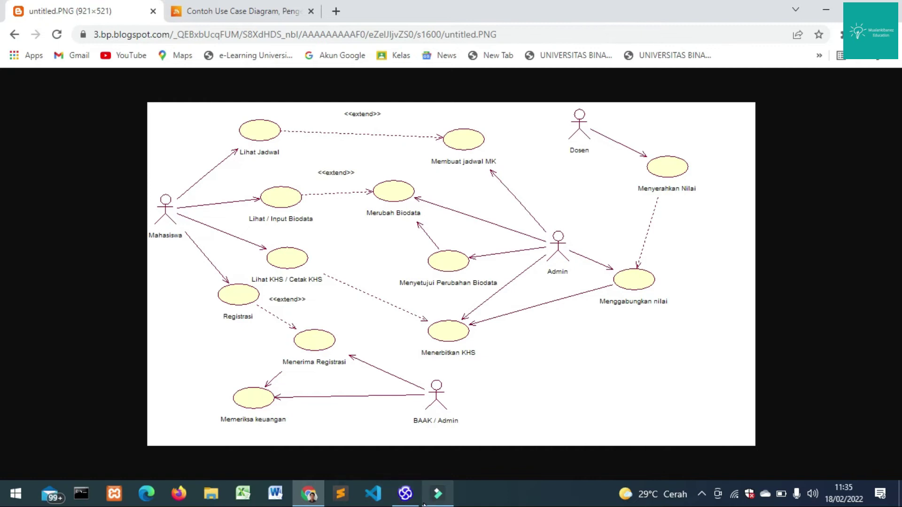
mouse_move(423, 505)
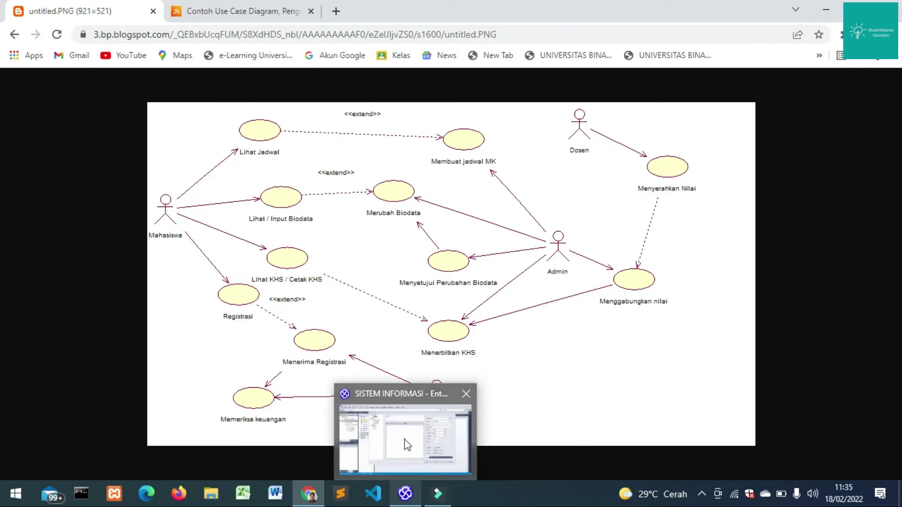
left_click(406, 444)
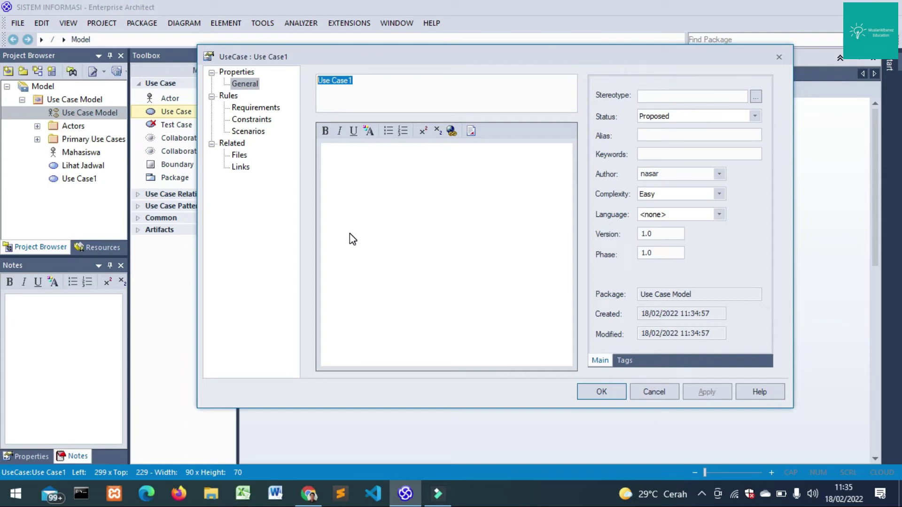
Name the new use case Lihat Biodata, checking the wording against the example diagram
key("BackSpace")
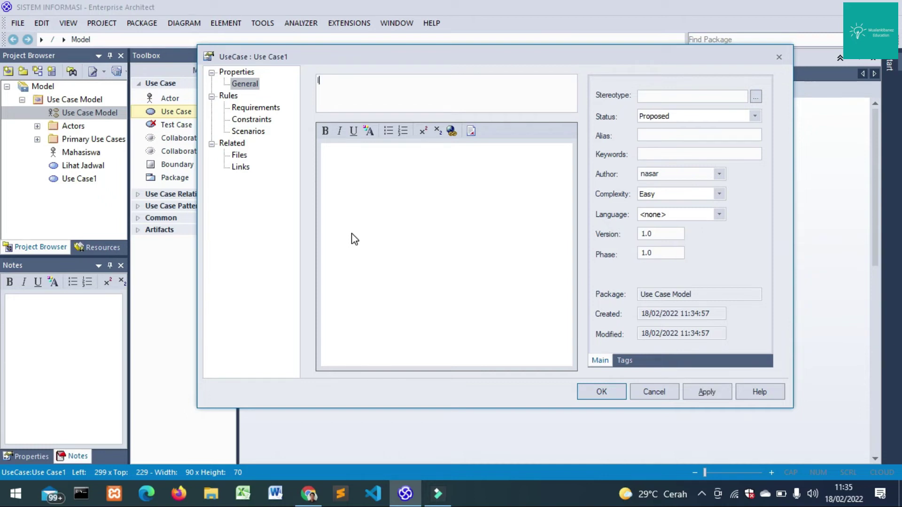
type("Lihat KHS")
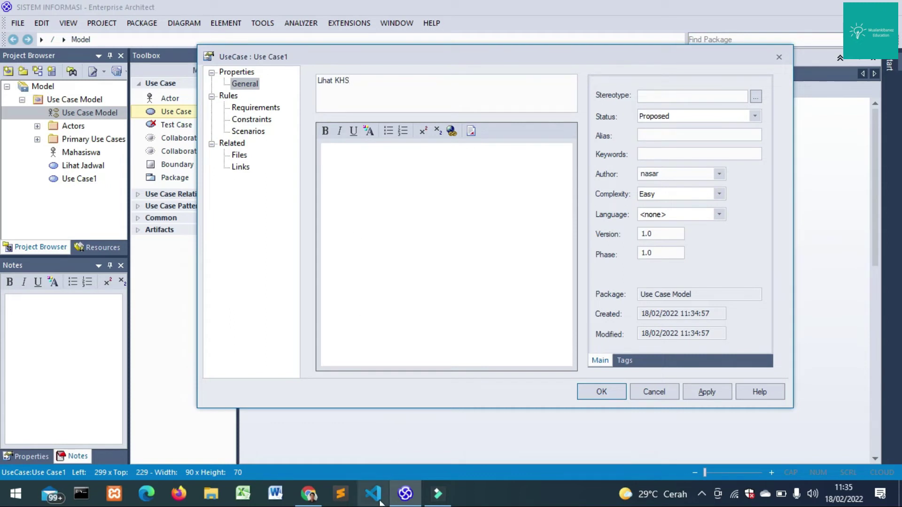
mouse_move(309, 493)
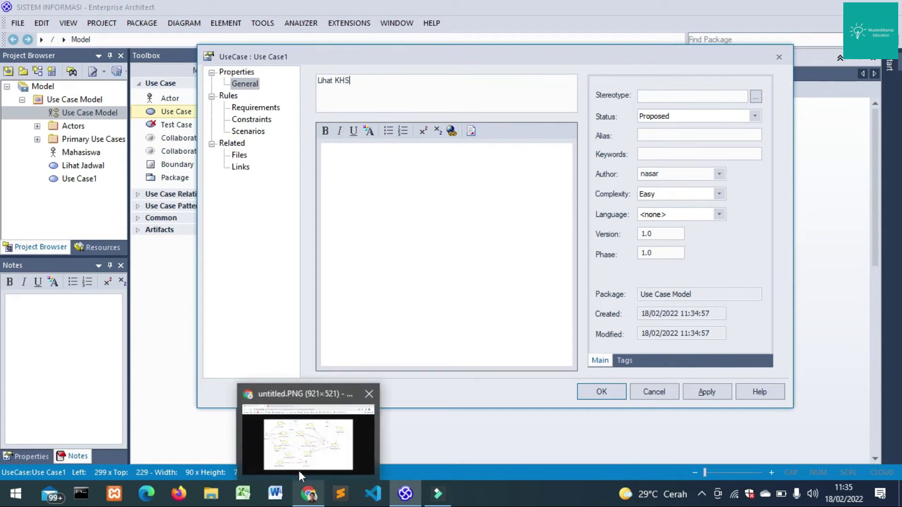
left_click(292, 453)
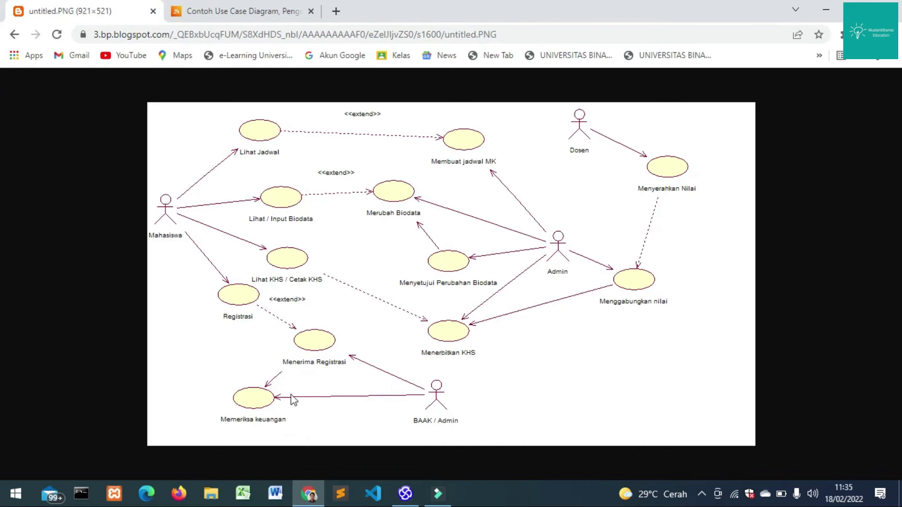
mouse_move(405, 493)
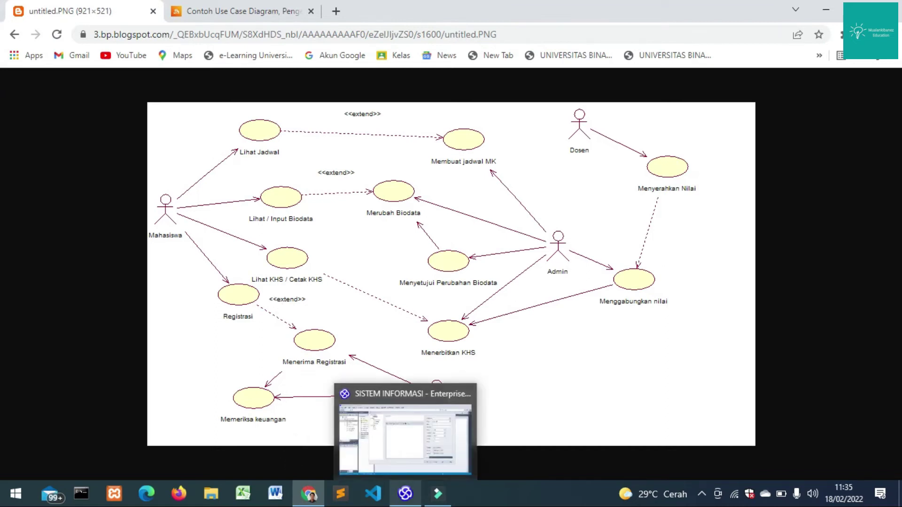
left_click(390, 444)
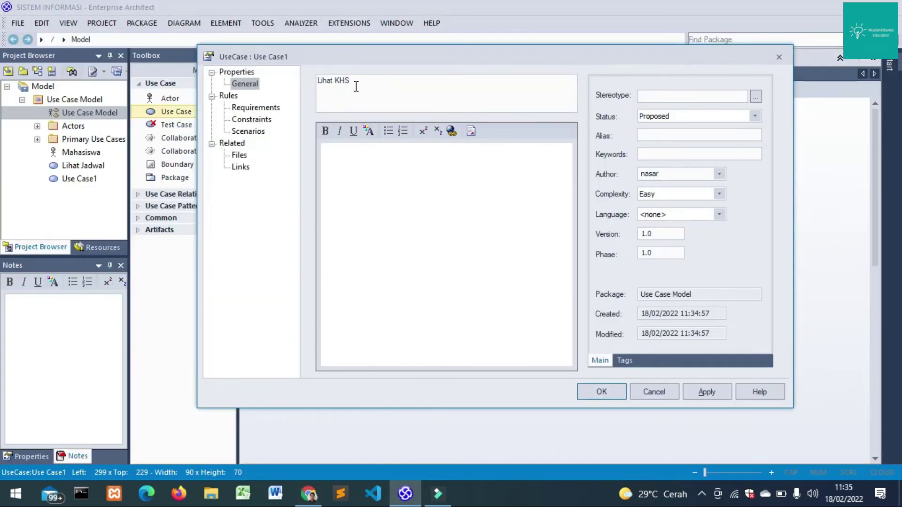
key("BackSpace")
key("BackSpace")
type("b")
left_click(599, 393)
Move Lihat Jadwal to the upper edge of the diagram and line up Lihat Biodata beneath it
left_click_drag(469, 268, 441, 261)
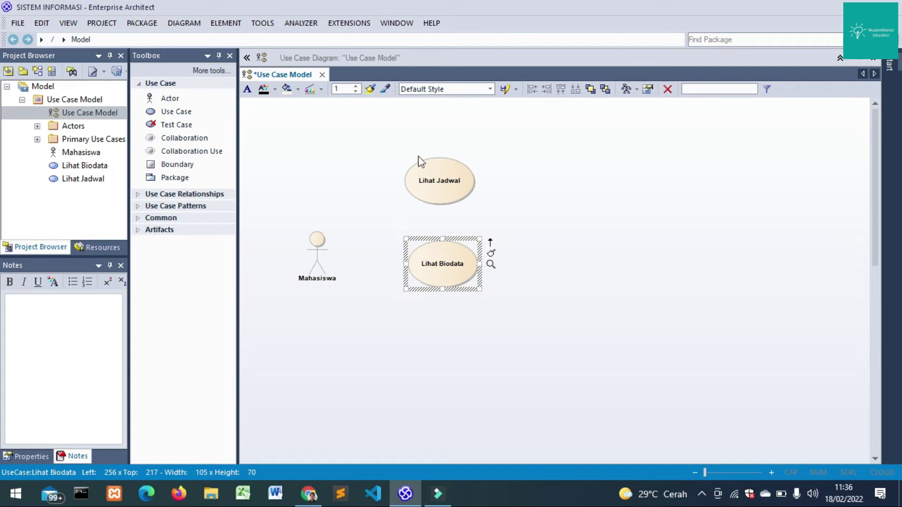
left_click_drag(427, 175, 410, 120)
left_click_drag(436, 266, 415, 233)
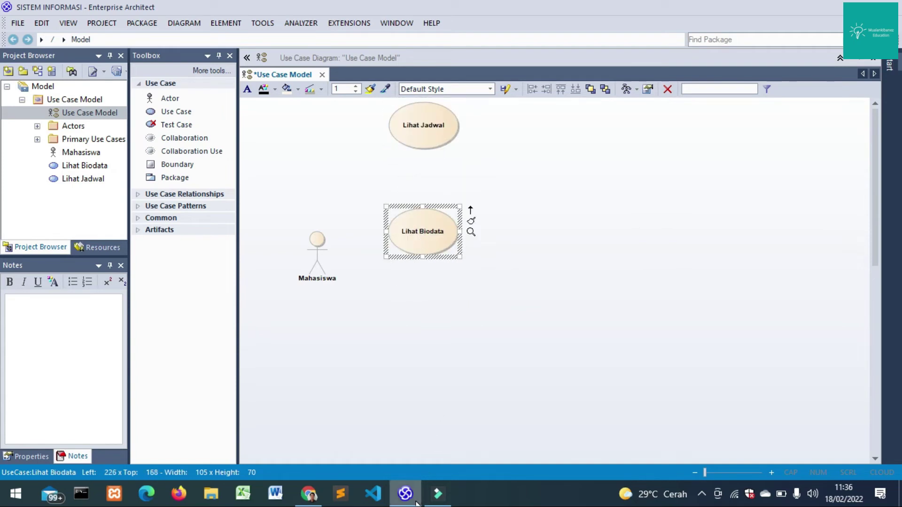
Review the example diagram and place another actor with its default name below the Lihat Biodata use case
mouse_move(323, 504)
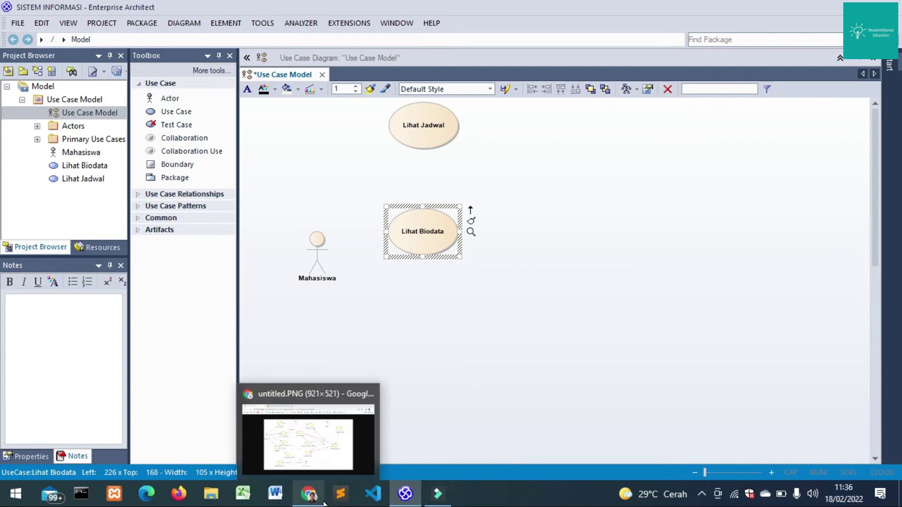
left_click(284, 442)
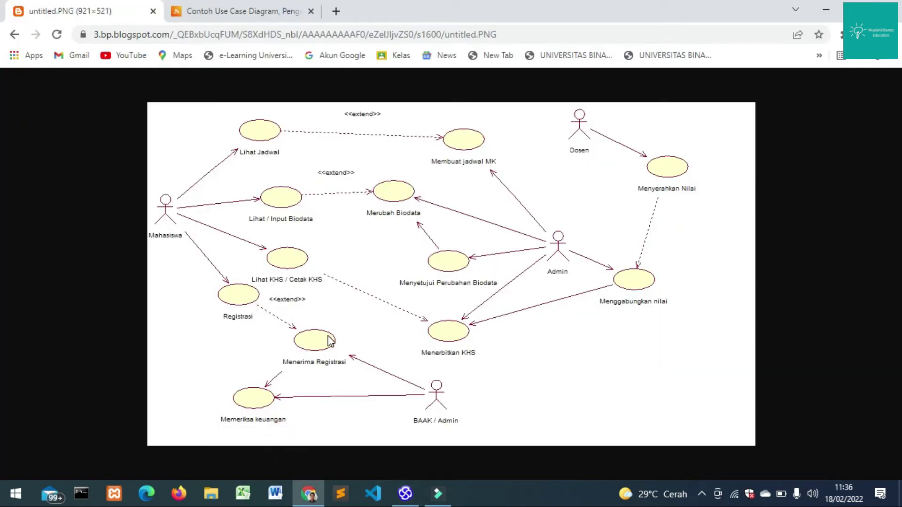
mouse_move(405, 493)
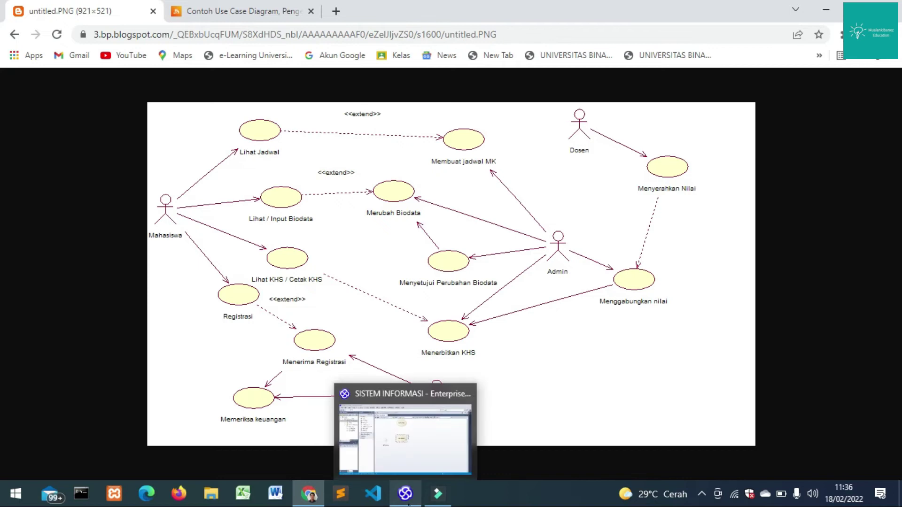
left_click(405, 441)
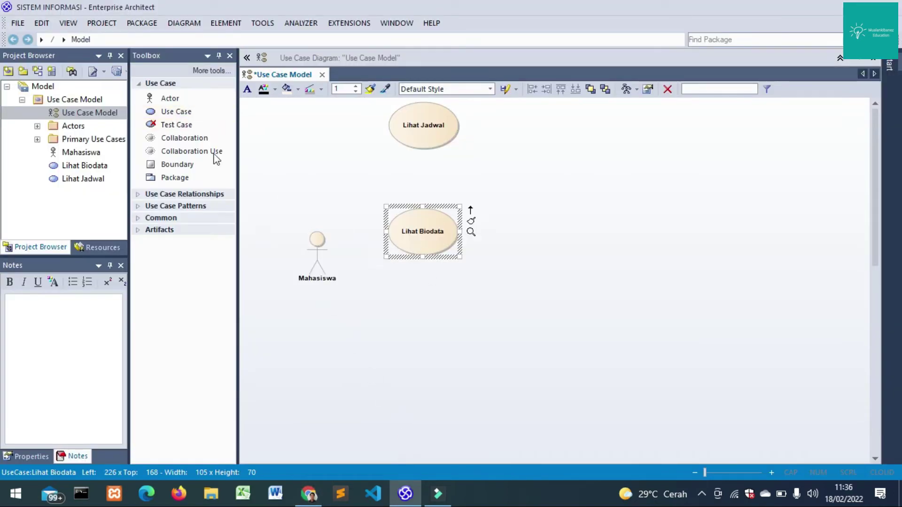
left_click(188, 104)
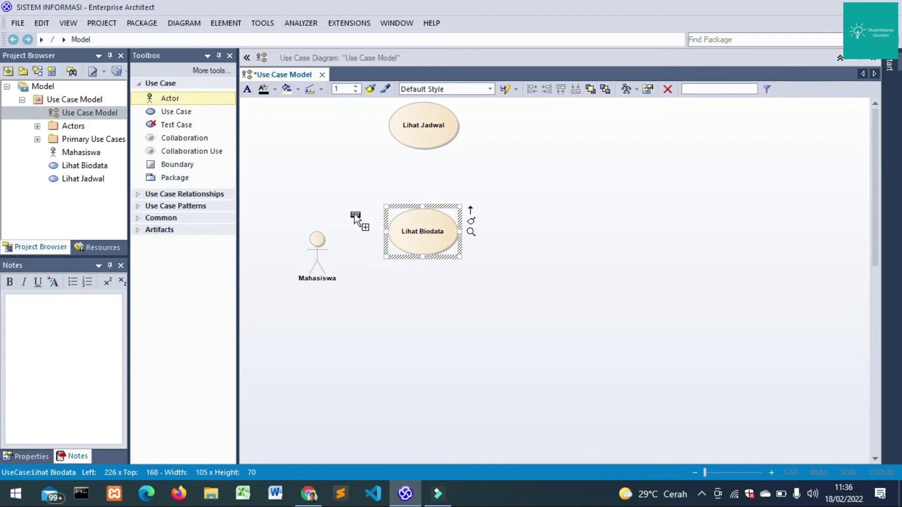
left_click(416, 303)
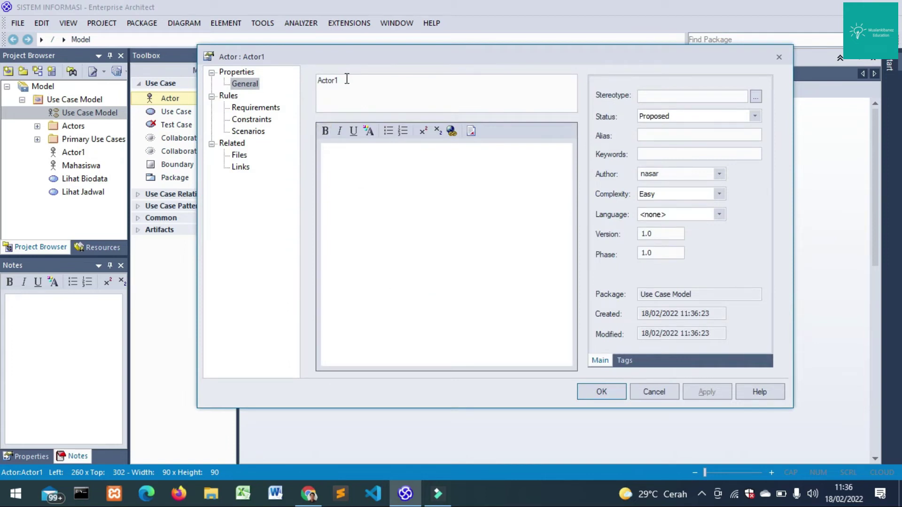
left_click(648, 393)
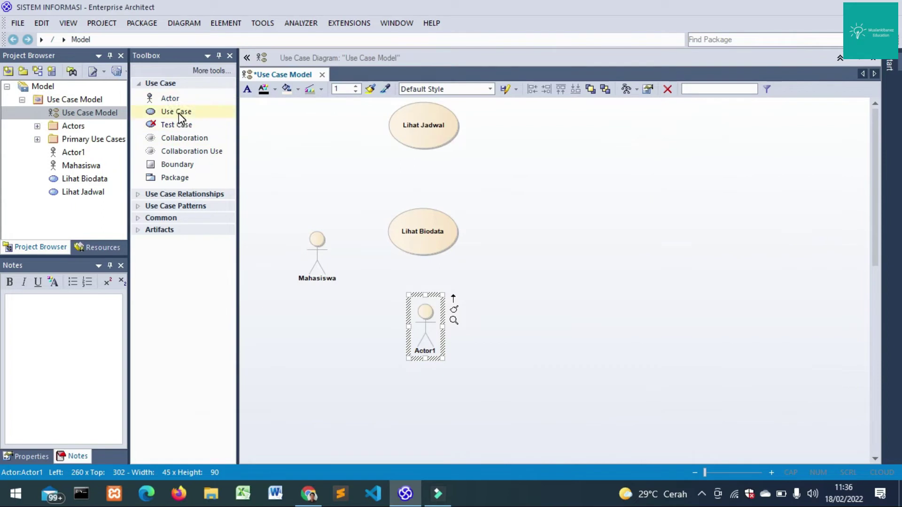
Open the properties of the actor below Lihat Biodata and look up its name in the example diagram
right_click(431, 327)
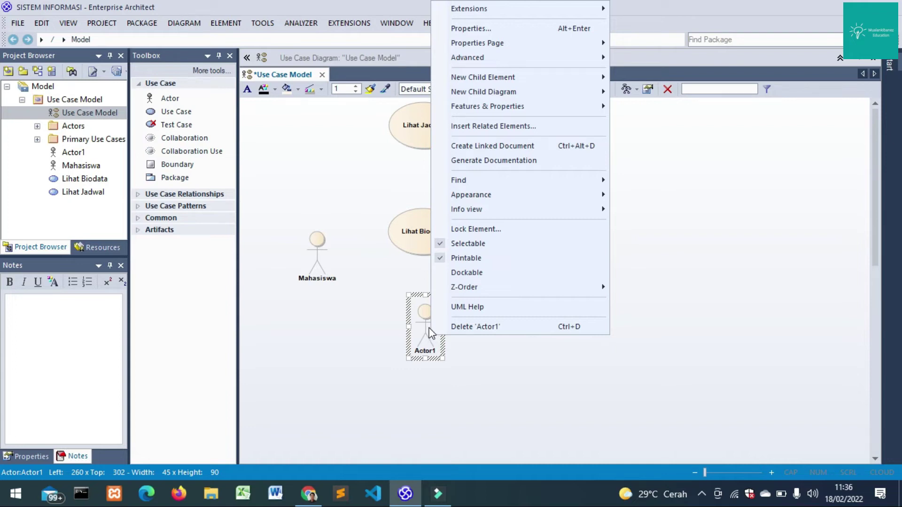
left_click(419, 350)
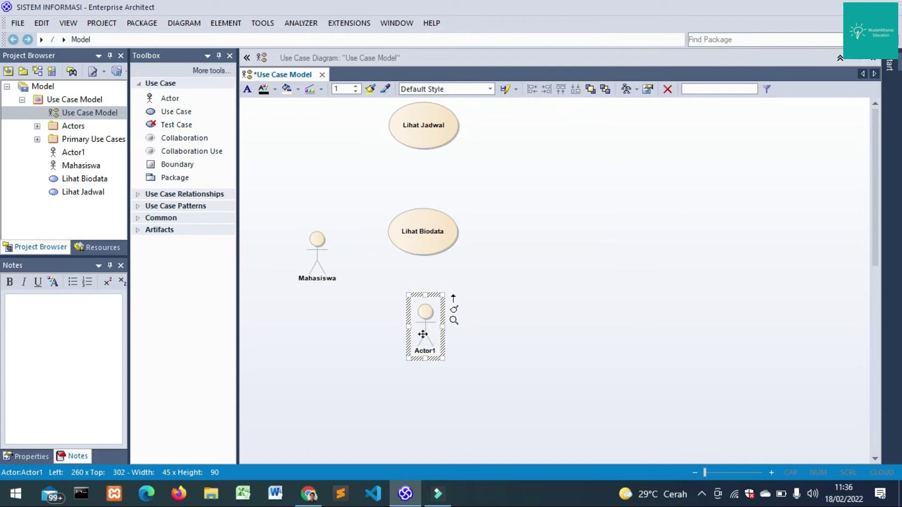
double_click(422, 334)
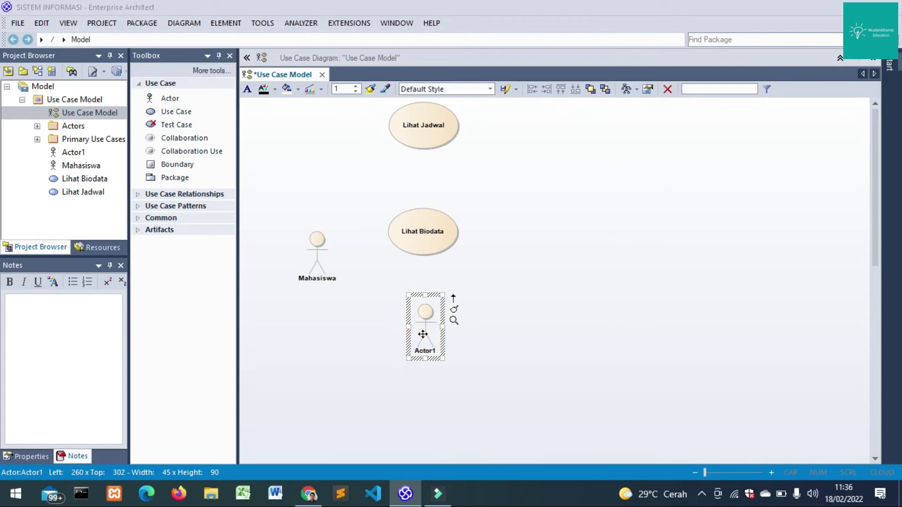
double_click(423, 334)
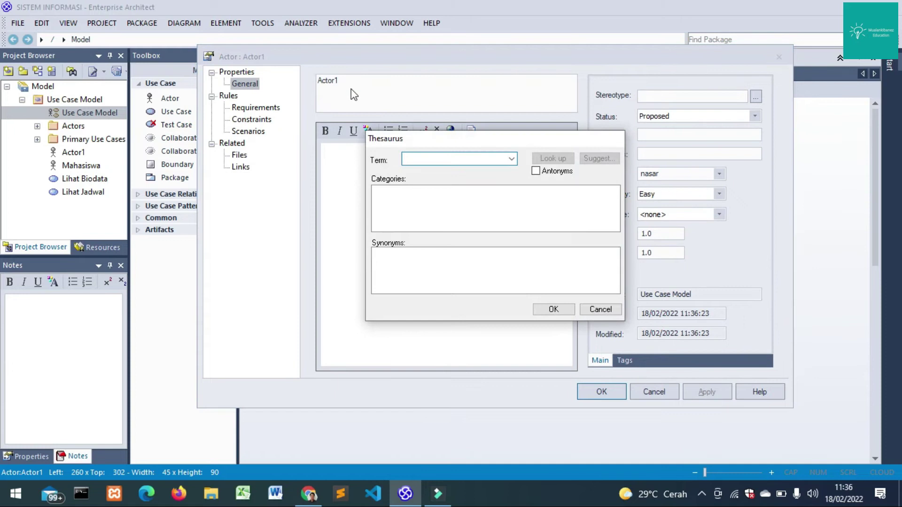
left_click(601, 309)
left_click_drag(342, 81, 297, 79)
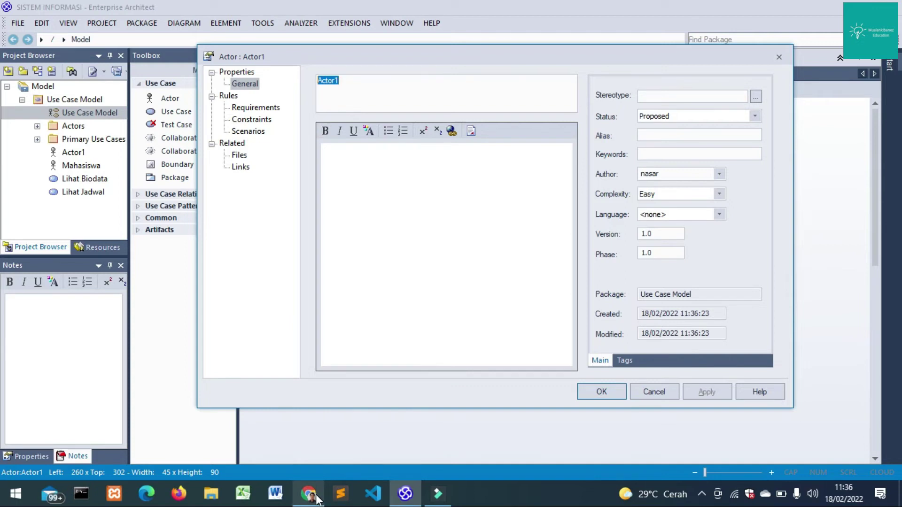
mouse_move(316, 498)
left_click(285, 444)
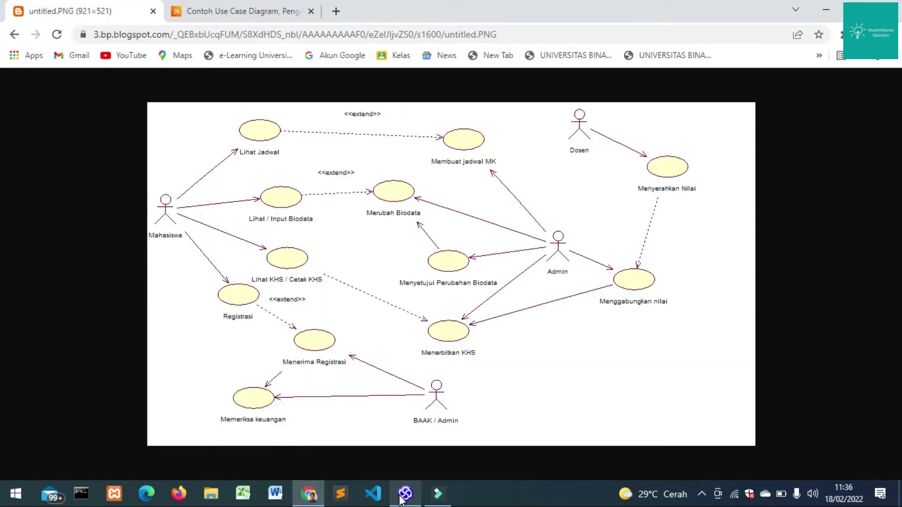
mouse_move(403, 497)
left_click(391, 444)
Rename the actor below Lihat Biodata as Admin
key("BackSpace")
key("BackSpace")
key("BackSpace")
key("BackSpace")
key("BackSpace")
type("dmin")
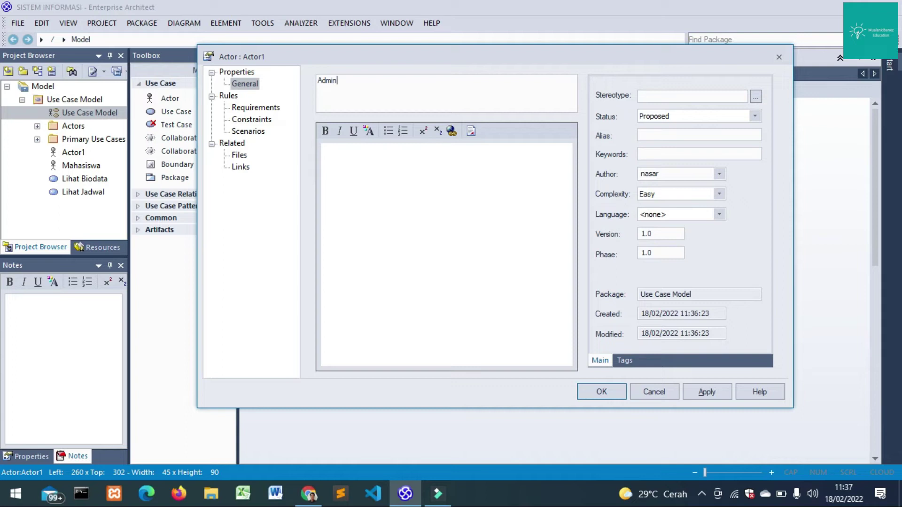
left_click(588, 396)
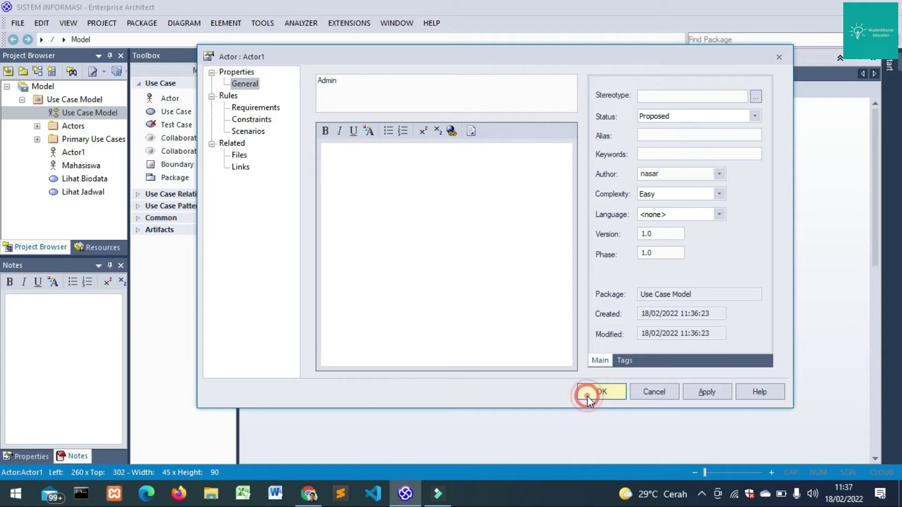
Move the Admin actor to the far right of the diagram and raise Lihat Biodata closer to Lihat Jadwal
left_click(427, 329)
left_click_drag(471, 322, 757, 246)
left_click_drag(397, 242, 404, 210)
right_click(390, 213)
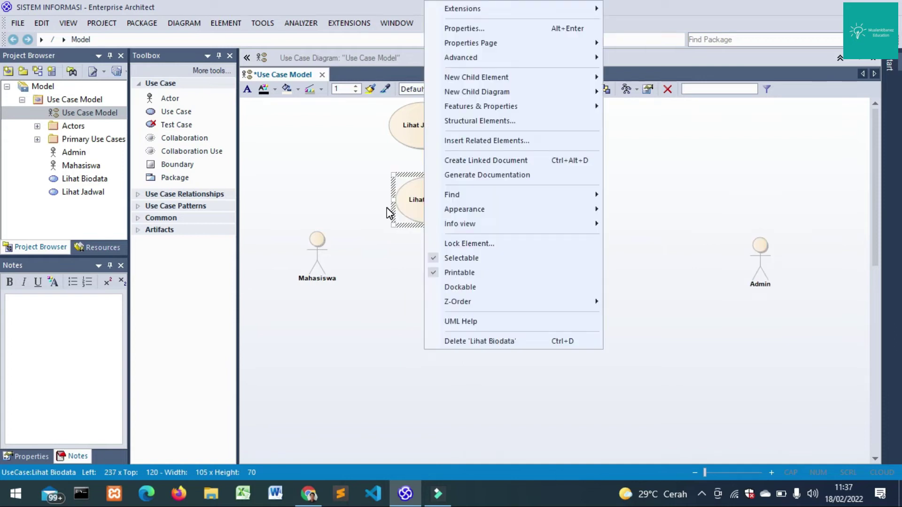
left_click(324, 162)
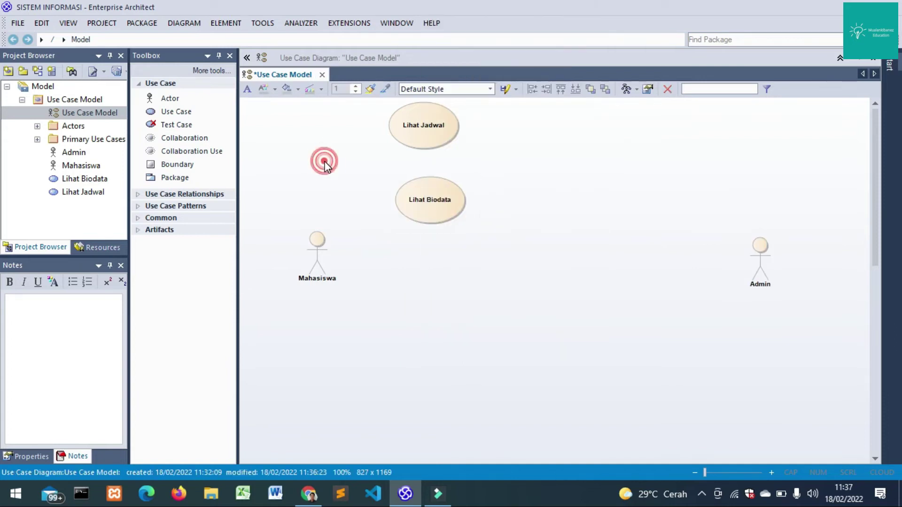
Add a use case named Lihat KHS below Lihat Biodata and return to the example diagram
left_click_drag(177, 112, 434, 263)
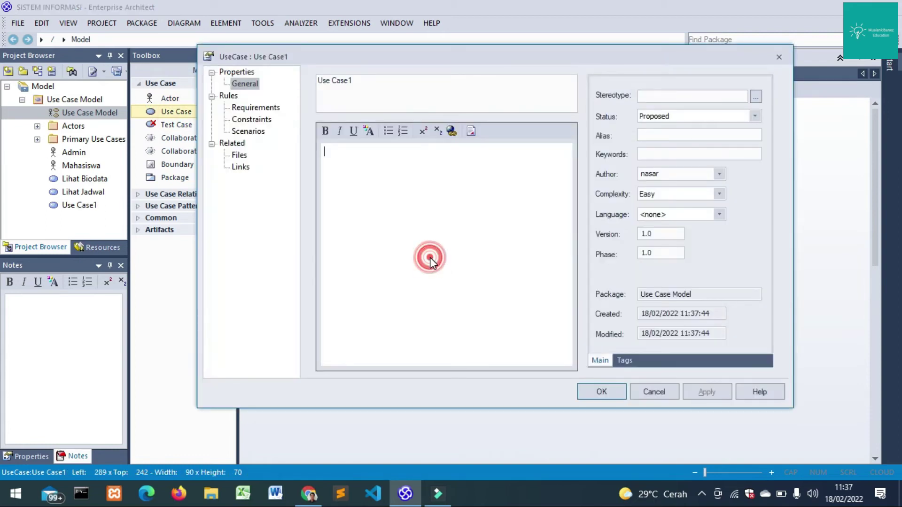
left_click_drag(353, 76, 309, 88)
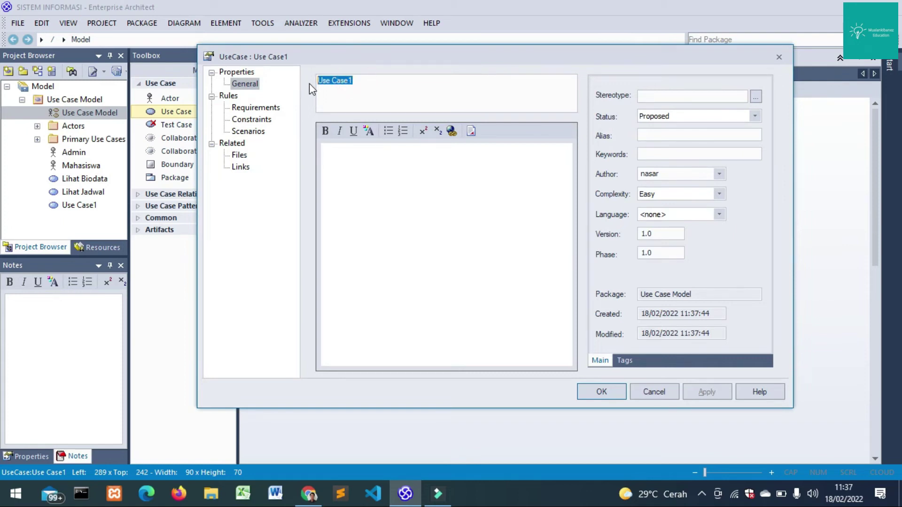
key("BackSpace")
type("Lihat KHS")
left_click(606, 392)
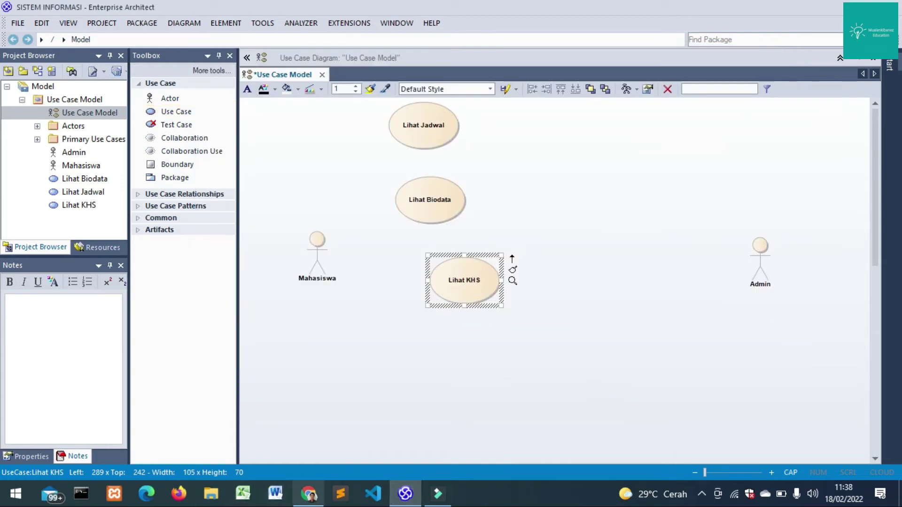
left_click(289, 455)
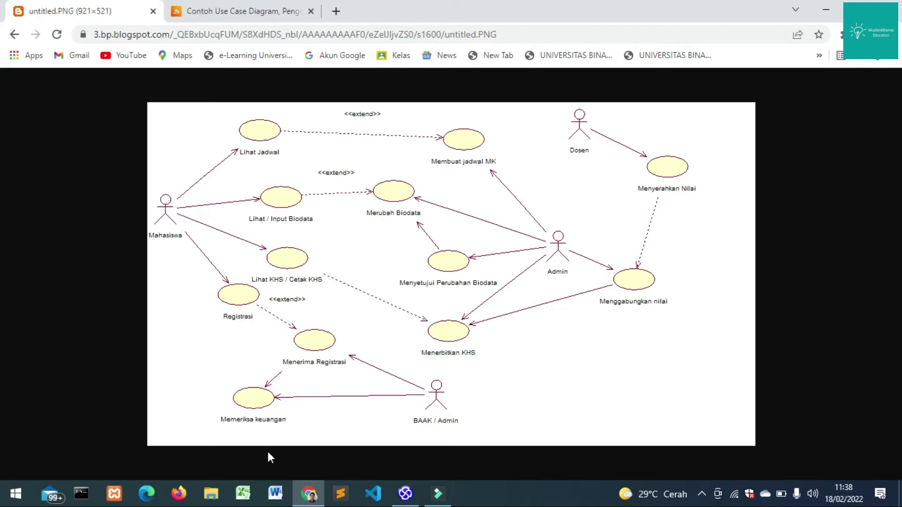
Return to Enterprise Architect and add a use case named Regestrasi below Lihat KHS
mouse_move(405, 493)
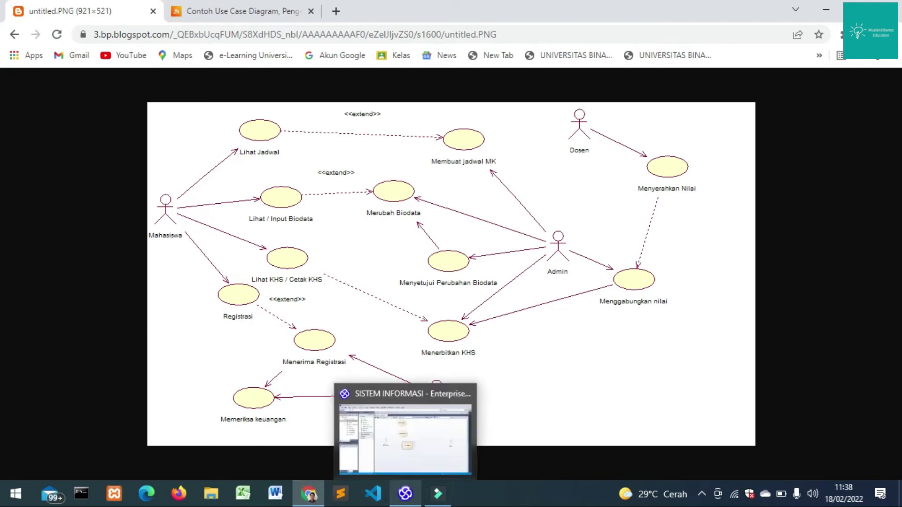
left_click(404, 446)
left_click(439, 316)
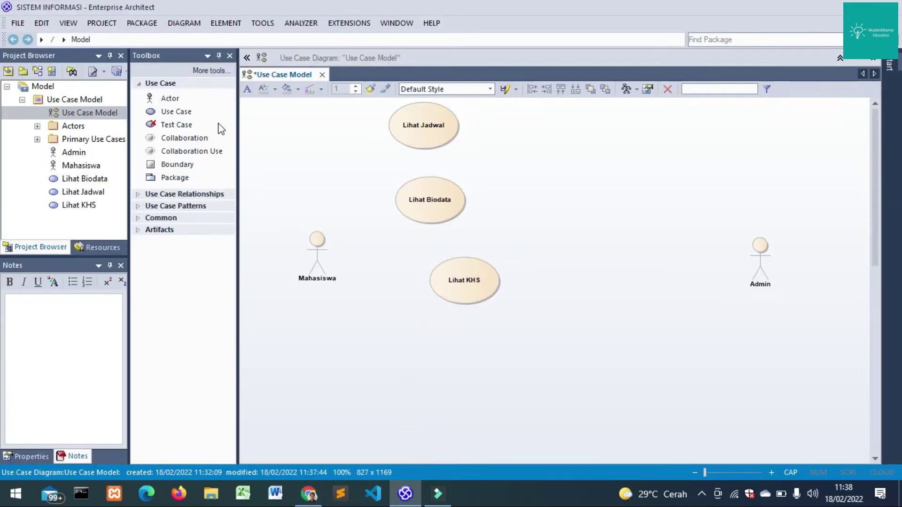
left_click(462, 281)
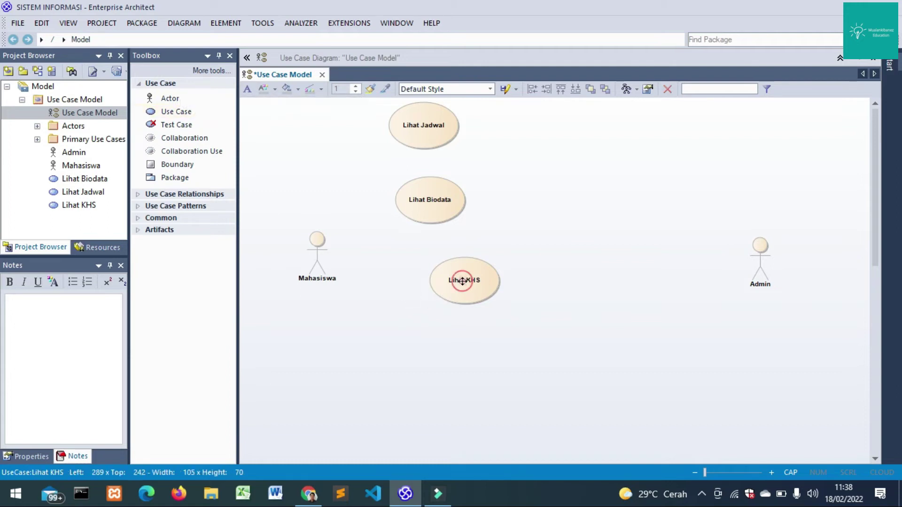
left_click(392, 341)
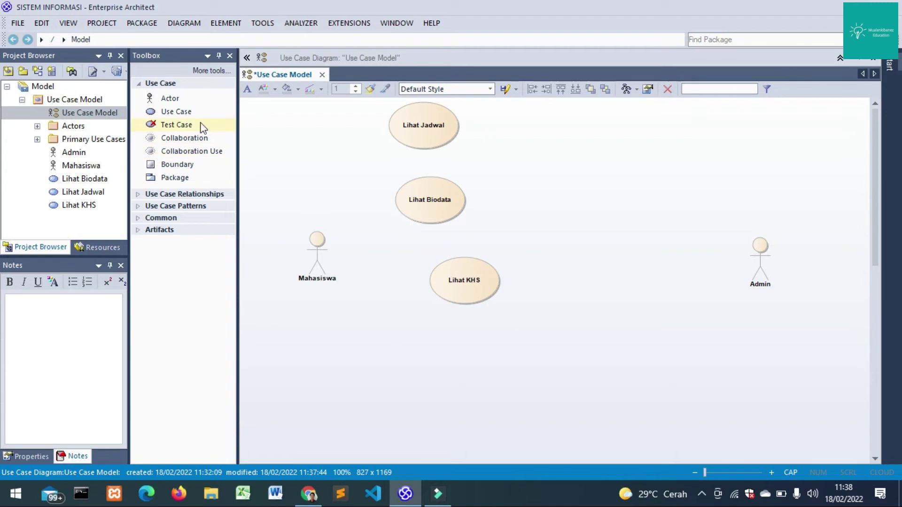
left_click(192, 114)
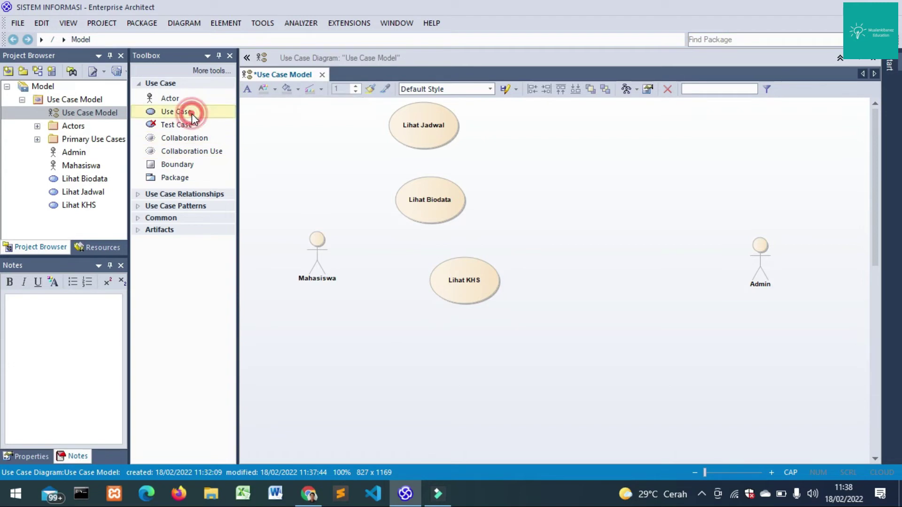
left_click(413, 347)
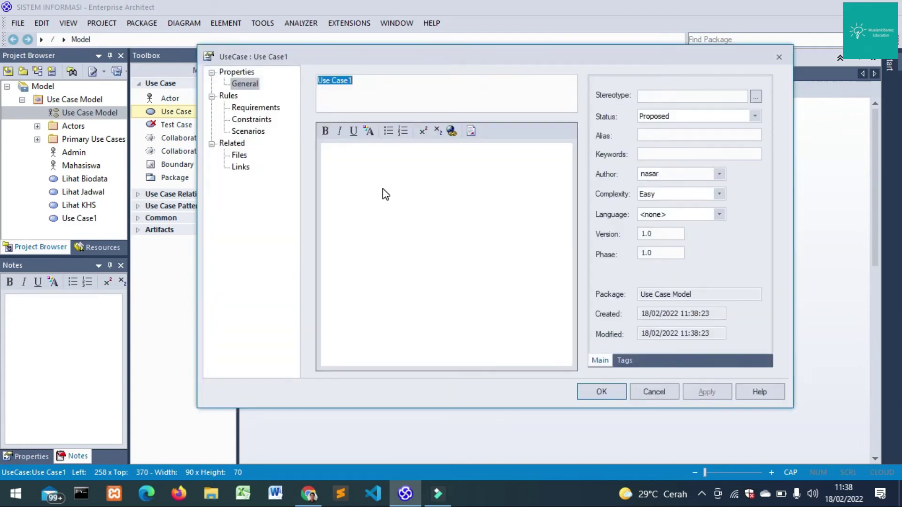
key("BackSpace")
type("rasi")
left_click(599, 395)
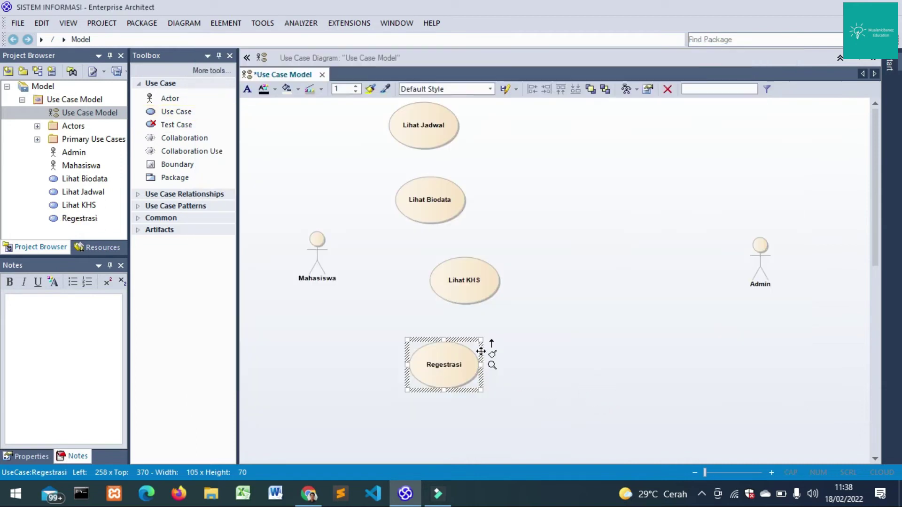
Arrange Lihat Jadwal, Lihat Biodata, Lihat KHS and Regestrasi in a vertical column beside the Mahasiswa actor
left_click_drag(455, 277, 423, 279)
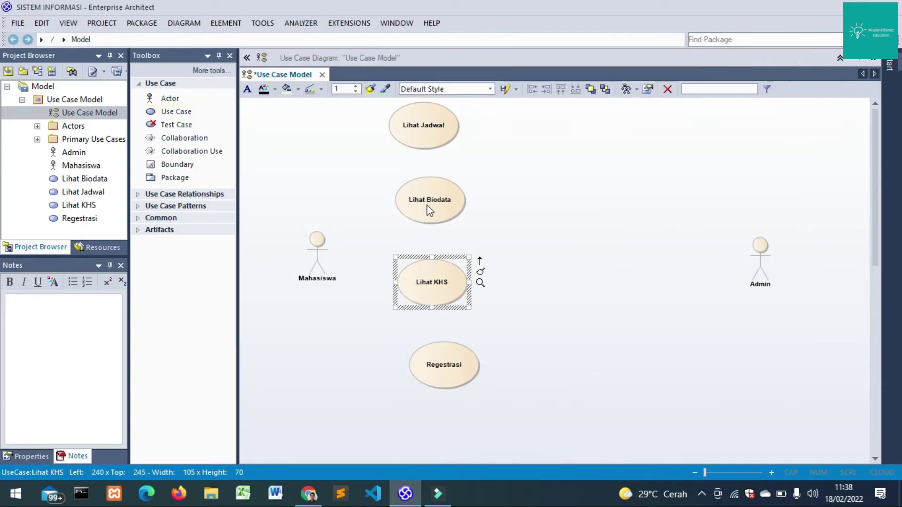
left_click_drag(442, 375, 429, 400)
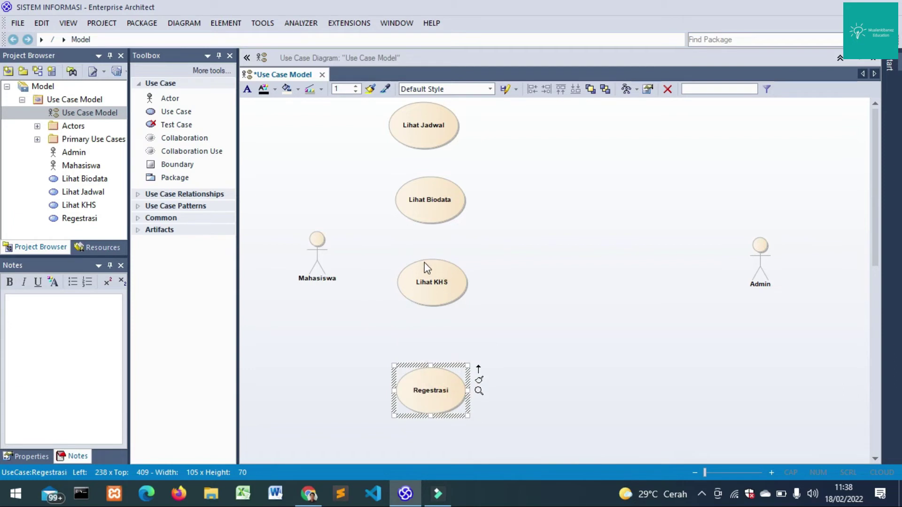
left_click_drag(428, 283, 430, 319)
left_click_drag(420, 203, 422, 225)
left_click_drag(415, 131, 423, 160)
left_click(762, 257)
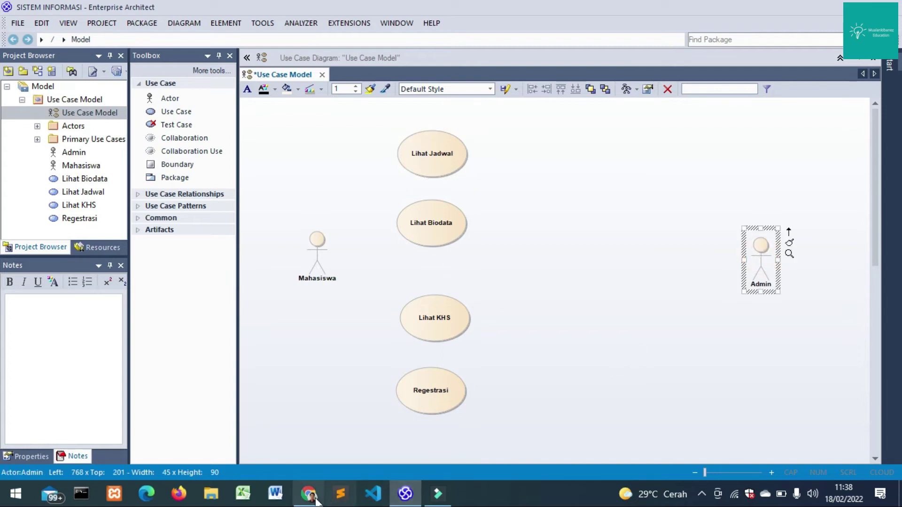
Check the Admin's use cases in the example diagram and place a new use case above the Admin actor, slightly toward Lihat Jadwal
mouse_move(315, 501)
left_click(306, 422)
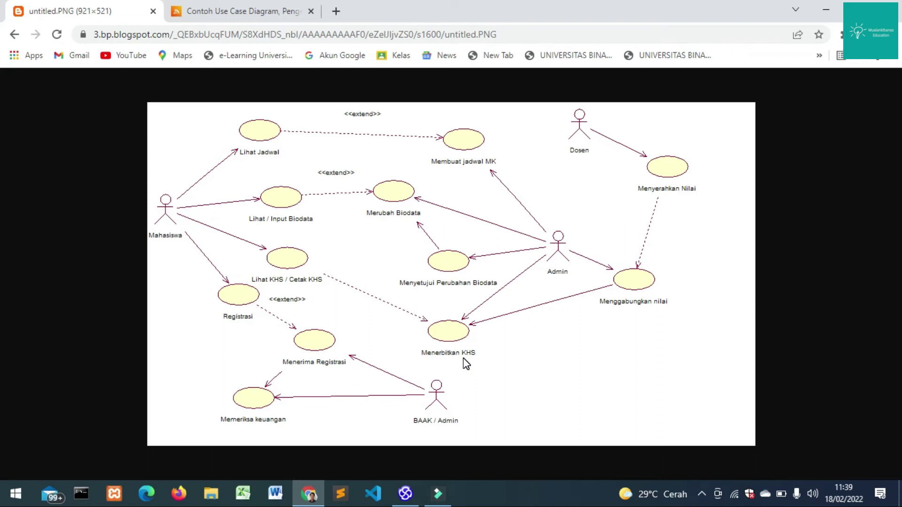
left_click(423, 162)
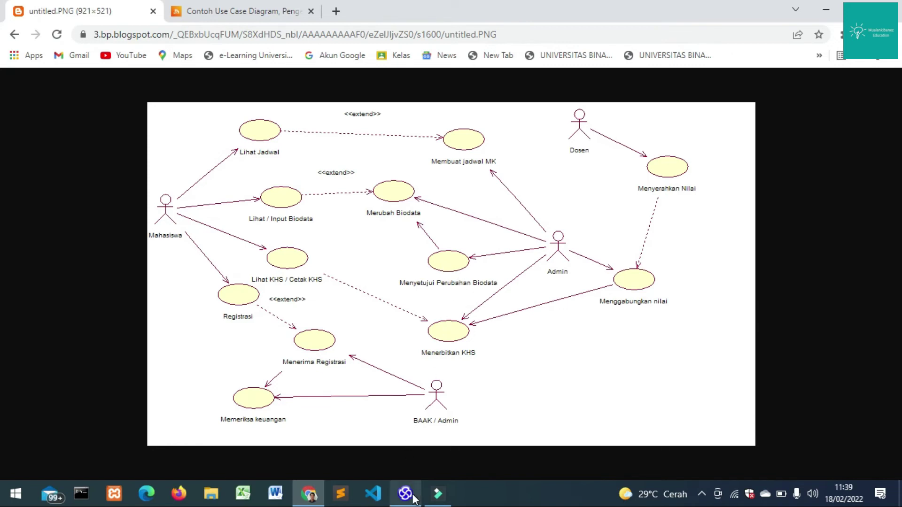
mouse_move(407, 494)
left_click(401, 440)
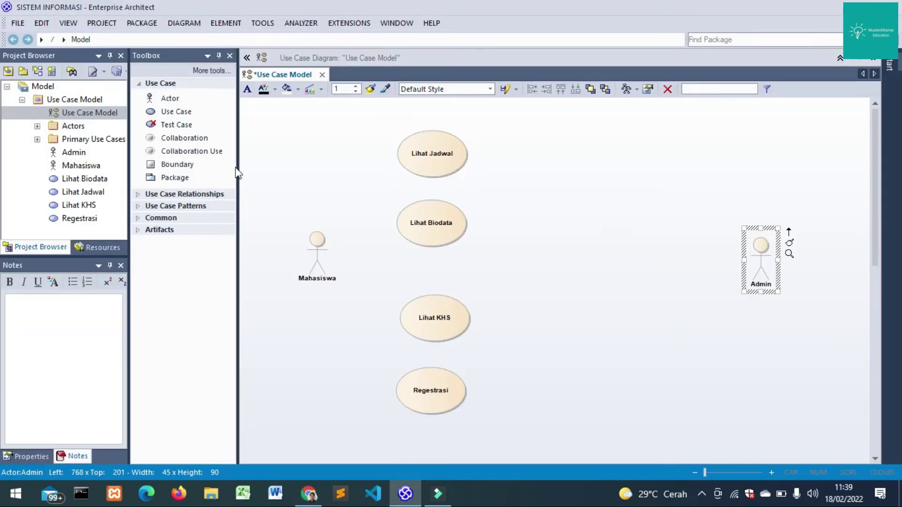
left_click(661, 271)
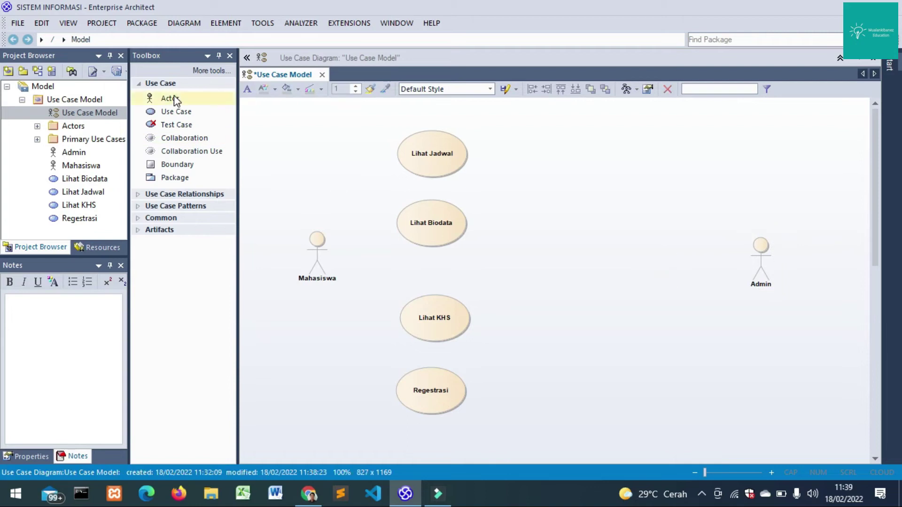
left_click(177, 112)
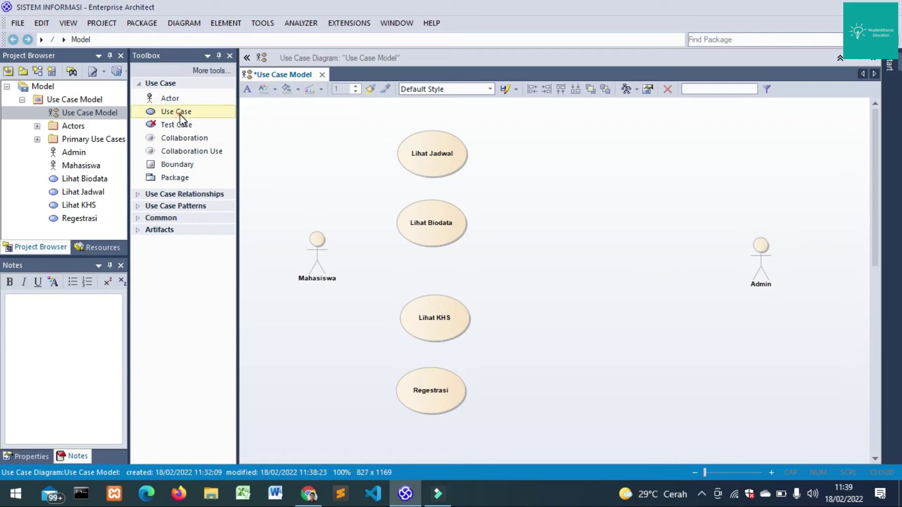
left_click(653, 146)
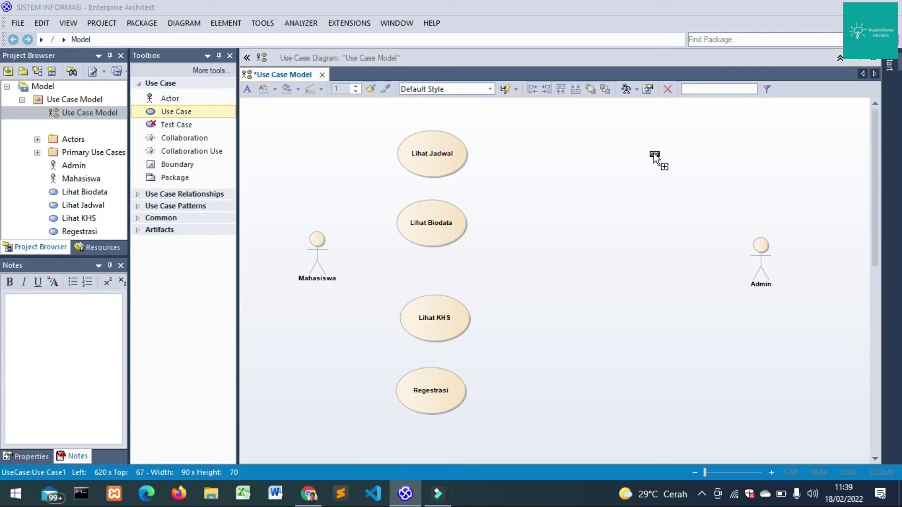
left_click(653, 152)
left_click(412, 84)
left_click_drag(375, 79, 318, 81)
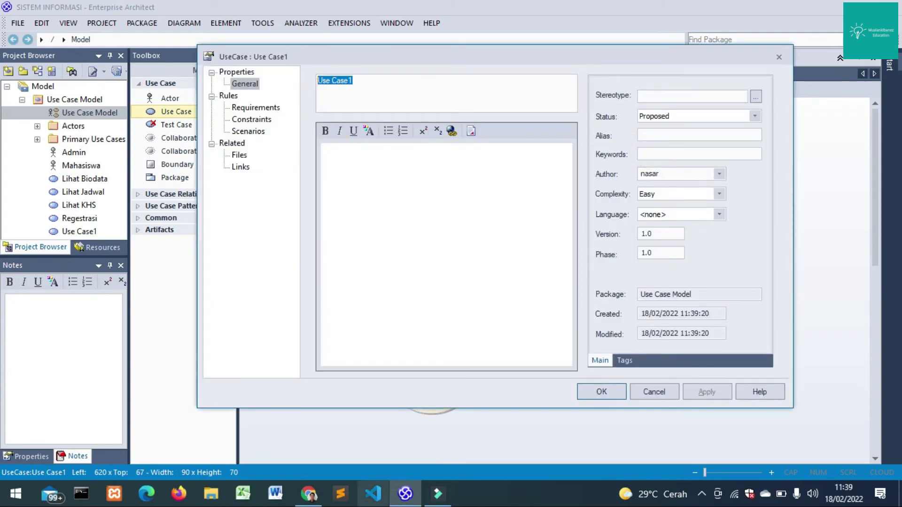
Look up the new use case's name in the example diagram and name it Membuat Jadwal MK
left_click(298, 441)
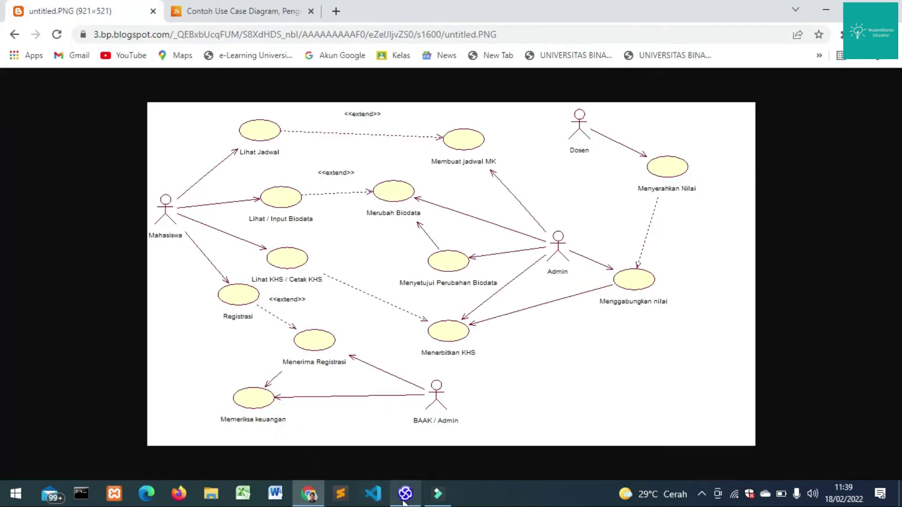
mouse_move(405, 502)
left_click(406, 434)
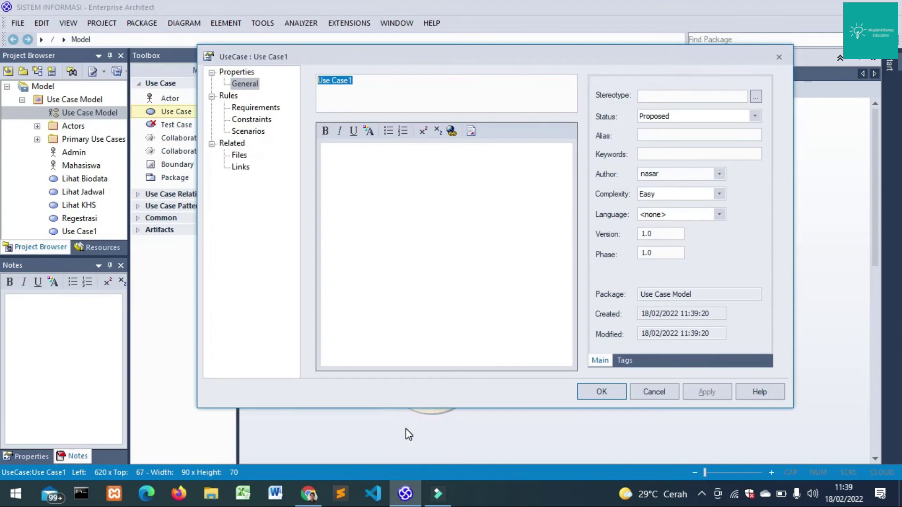
type("Membuat Jadwal MK")
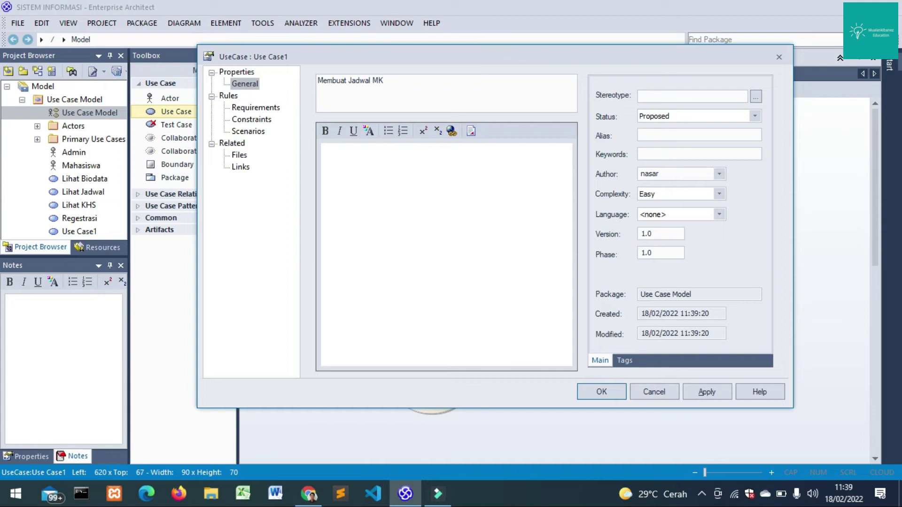
left_click(593, 391)
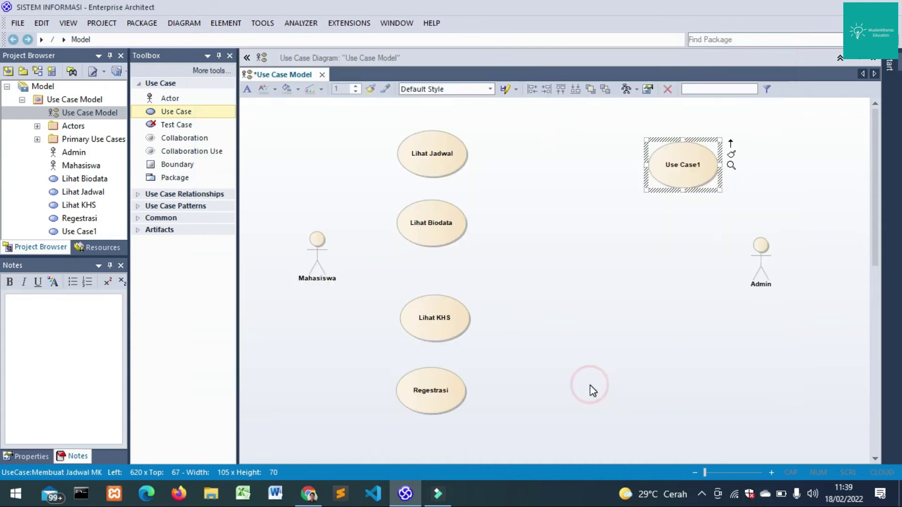
left_click(648, 259)
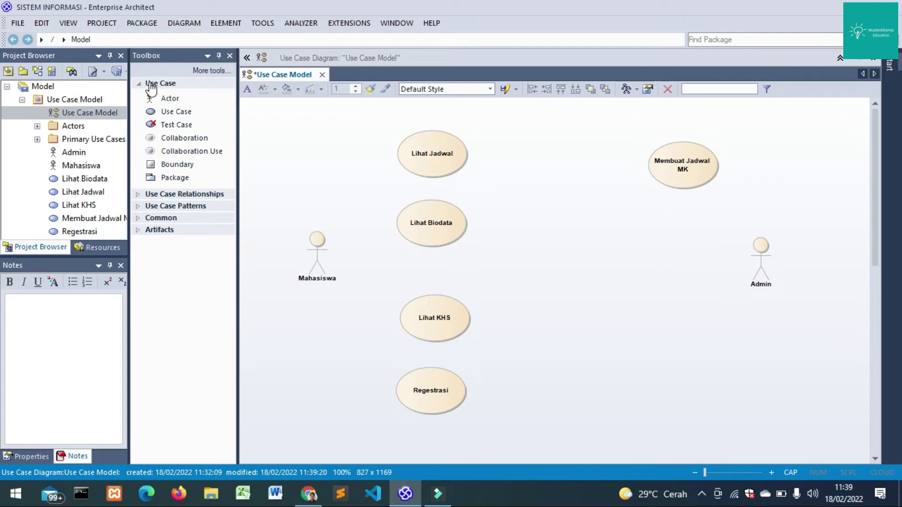
Add a use case below Membuat Jadwal MK and name it Merubah Biodata, as in the example diagram
left_click(166, 112)
left_click(647, 243)
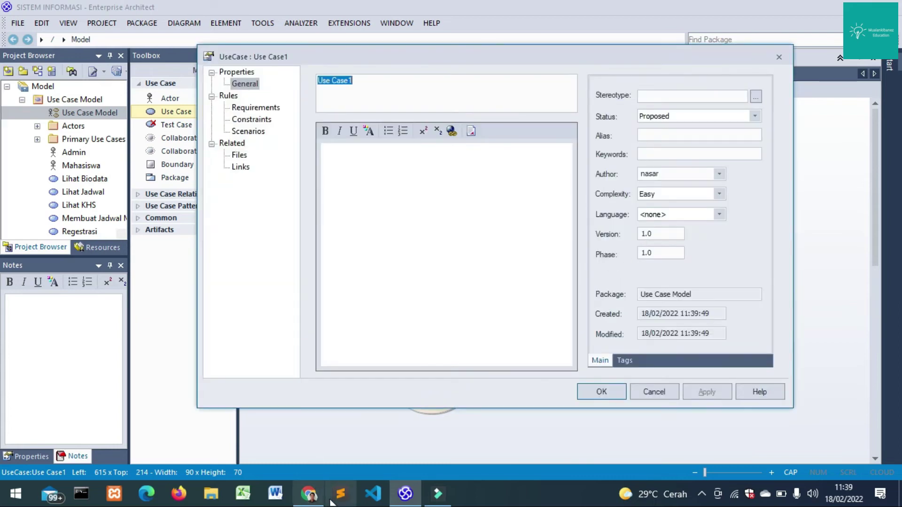
mouse_move(310, 497)
left_click(282, 425)
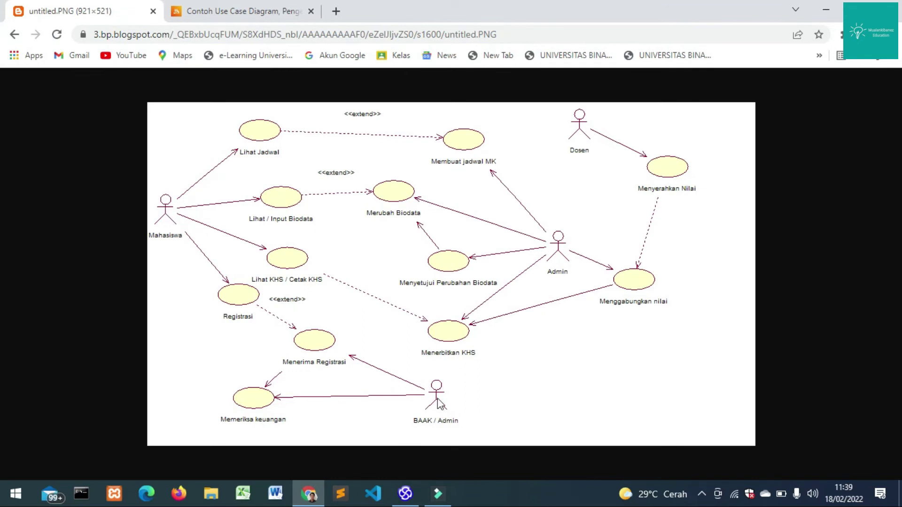
mouse_move(405, 493)
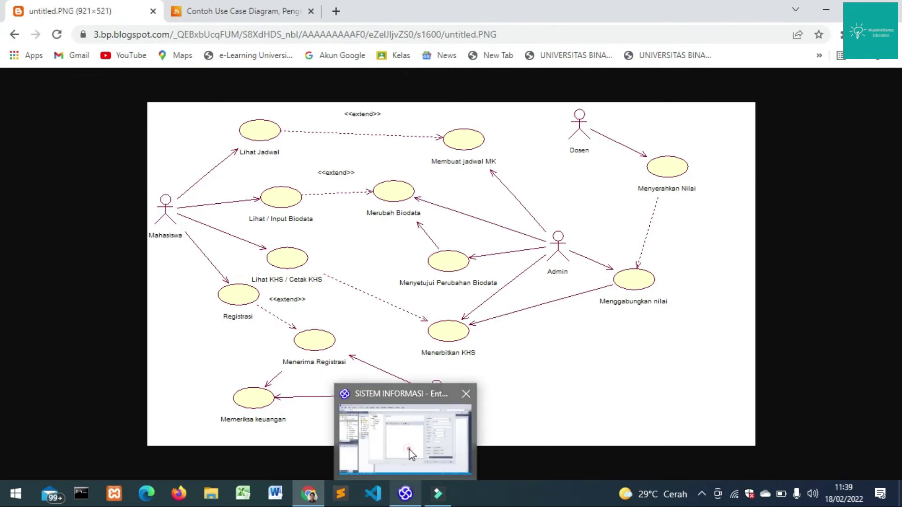
left_click(408, 448)
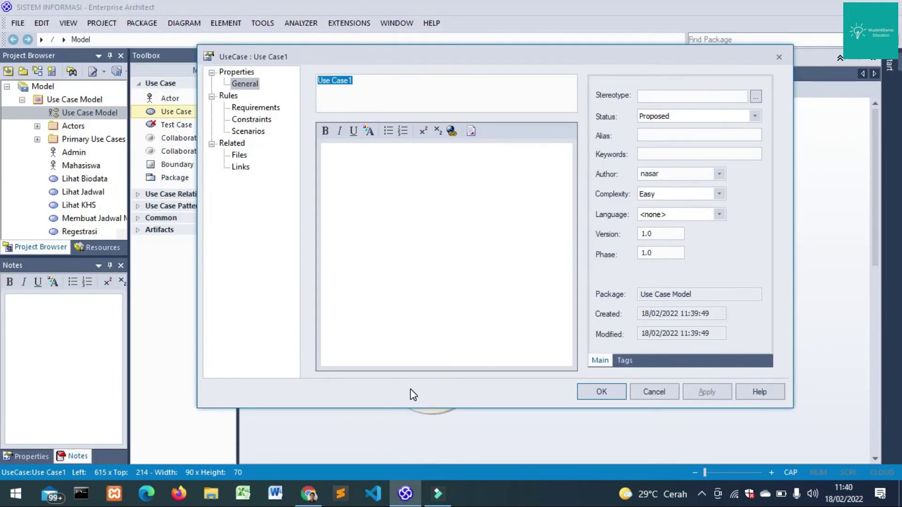
type("mmm")
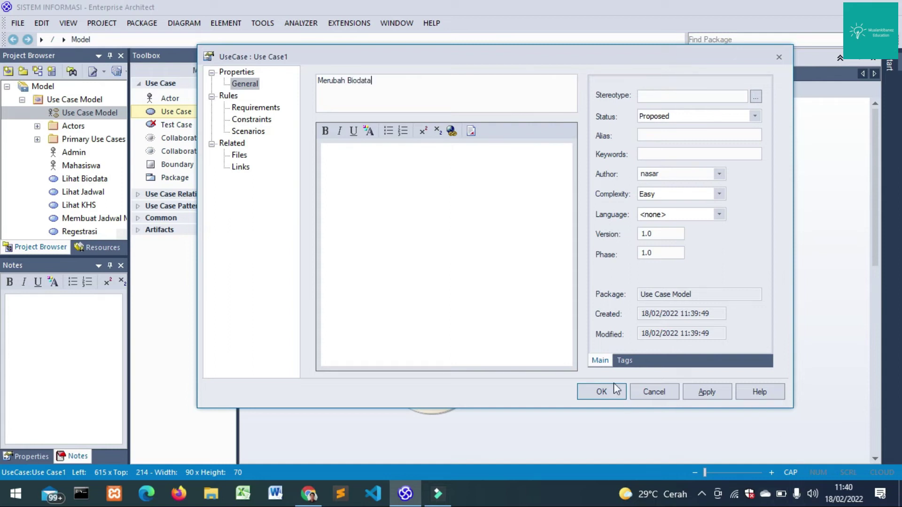
left_click(601, 391)
left_click(602, 393)
left_click(638, 339)
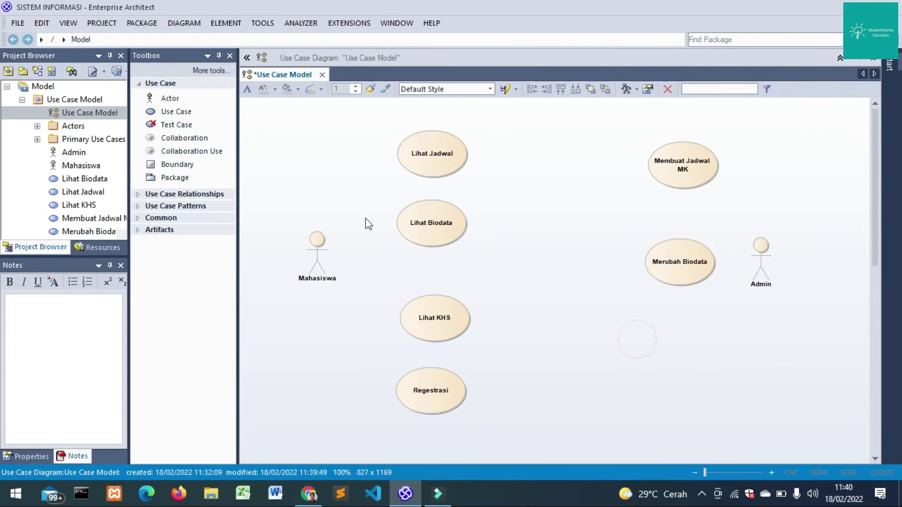
Add a use case named Menyetujui Perubahan Biodata below Merubah Biodata
left_click(168, 111)
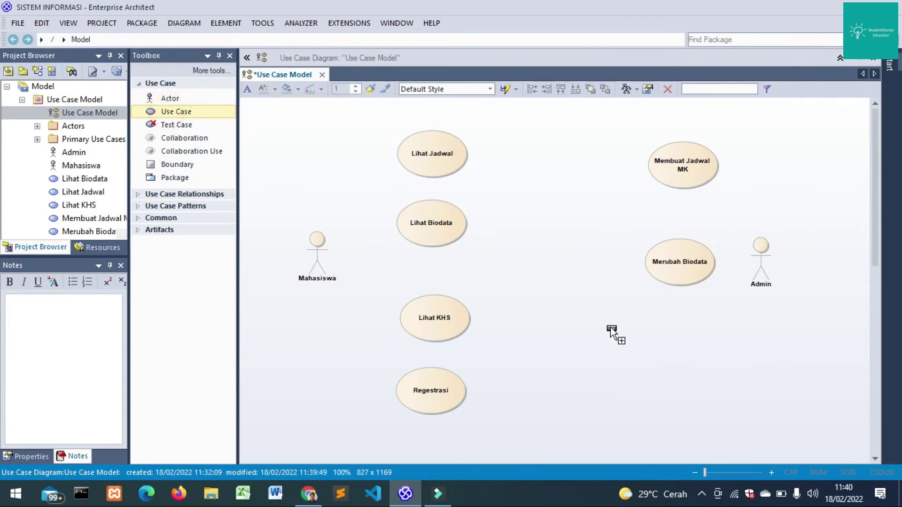
left_click(659, 329)
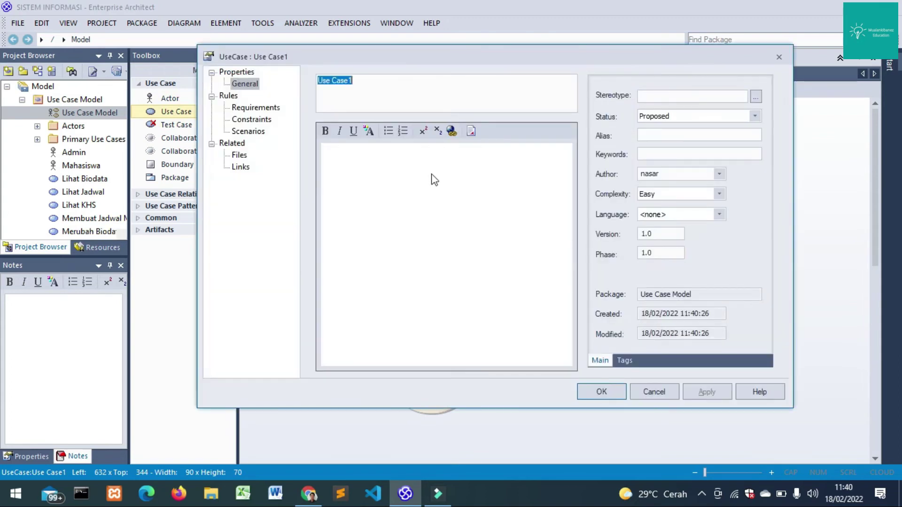
type("Menyetujui Peruba")
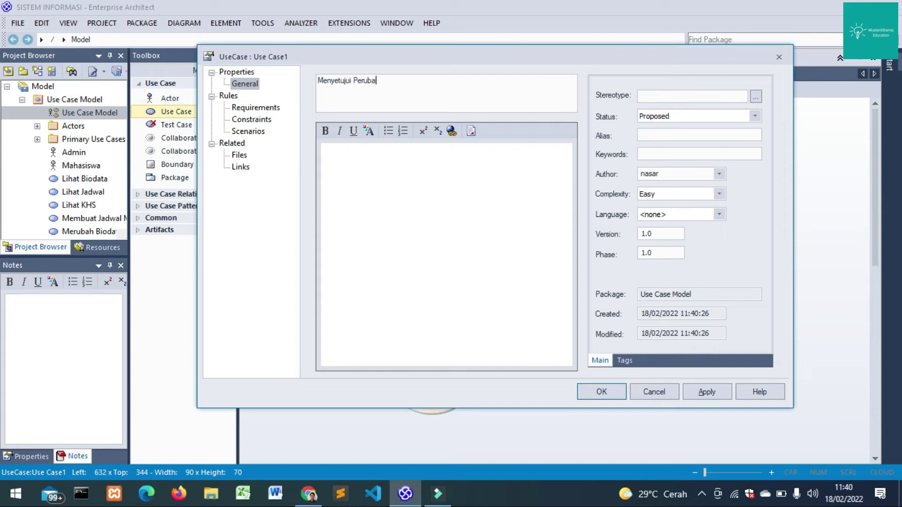
type("han Biodata")
left_click(590, 393)
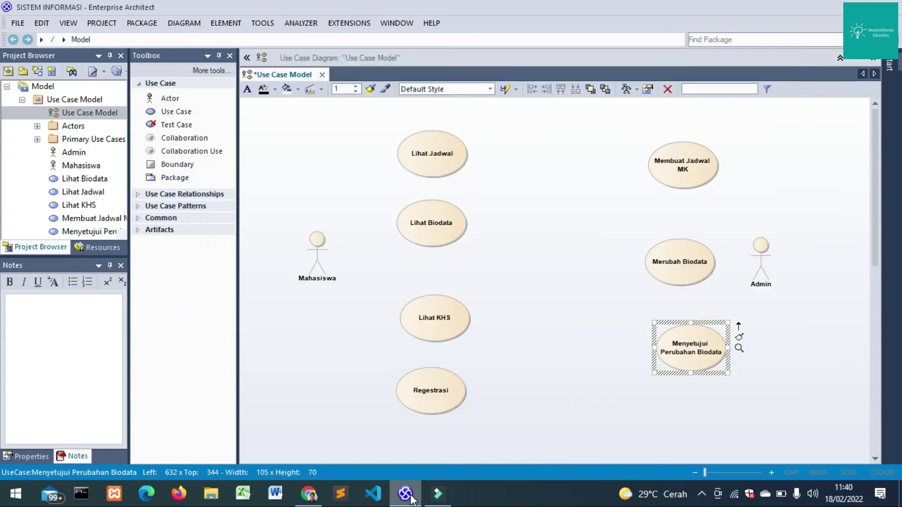
Check the example diagram for the Admin's remaining use cases and return to the Enterprise Architect diagram
mouse_move(309, 494)
left_click(371, 404)
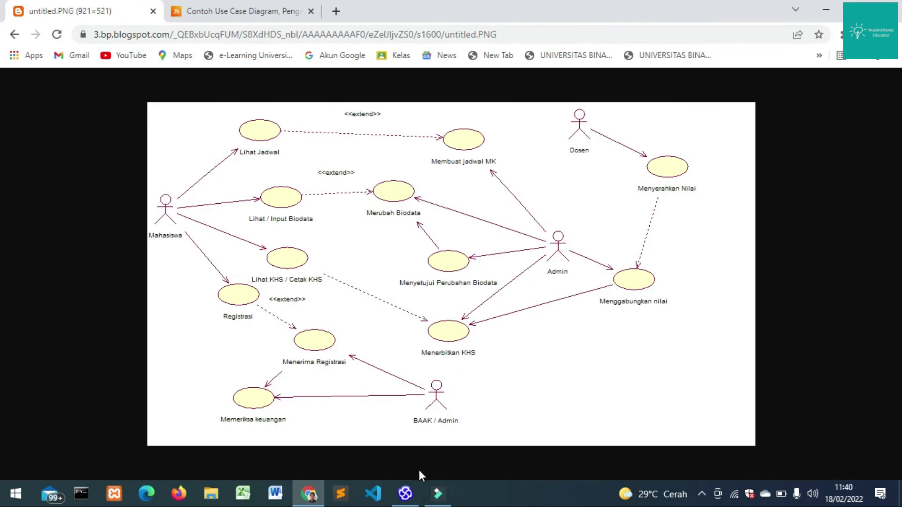
mouse_move(407, 493)
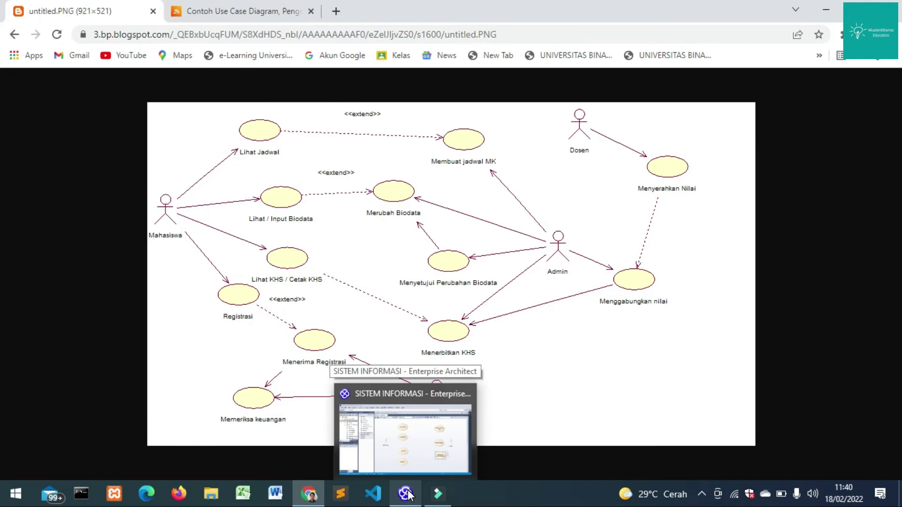
left_click(420, 449)
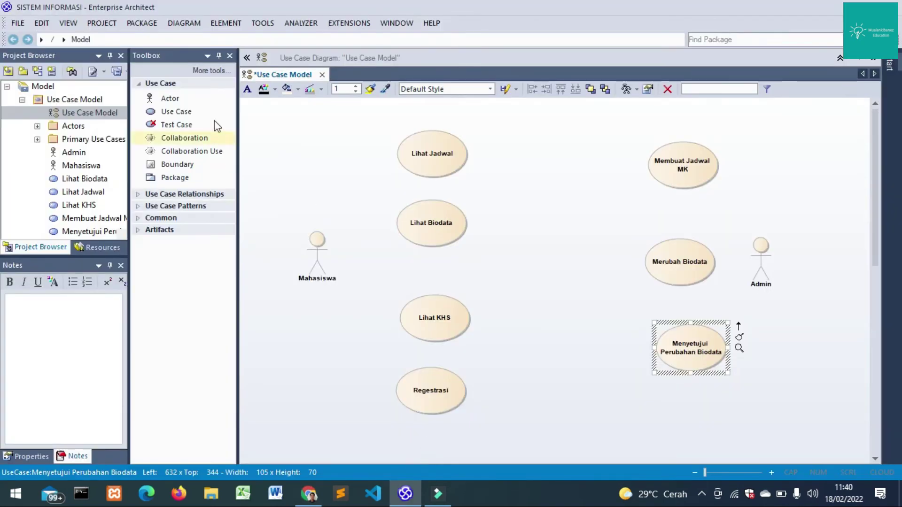
Add a use case named Menerbitkan KHS directly below Menyetujui Perubahan Biodata
left_click(575, 391)
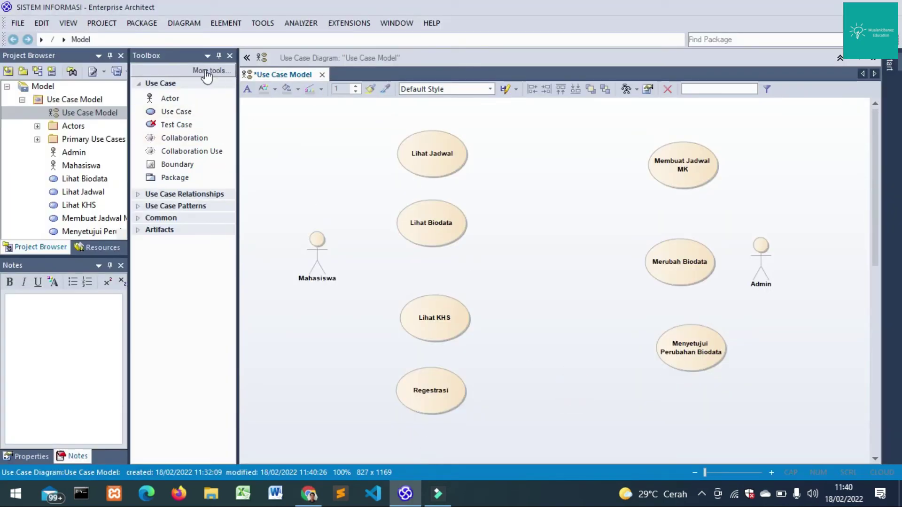
left_click(176, 112)
left_click(670, 412)
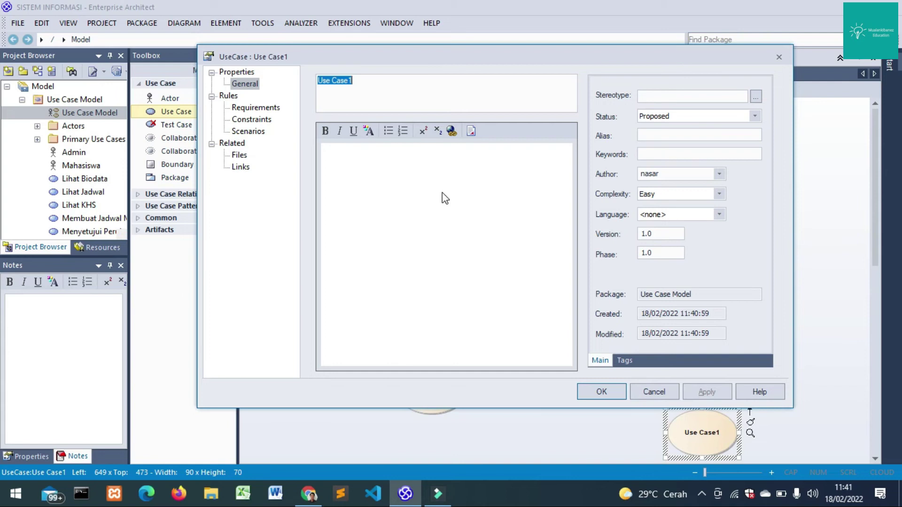
type("Menerbitkan KHS")
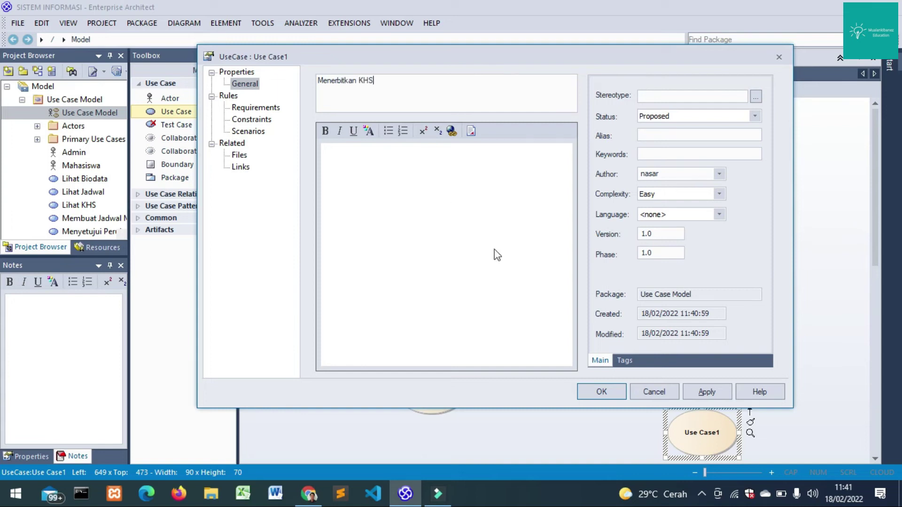
left_click(589, 392)
left_click_drag(703, 433, 687, 420)
key("Caps_Lock")
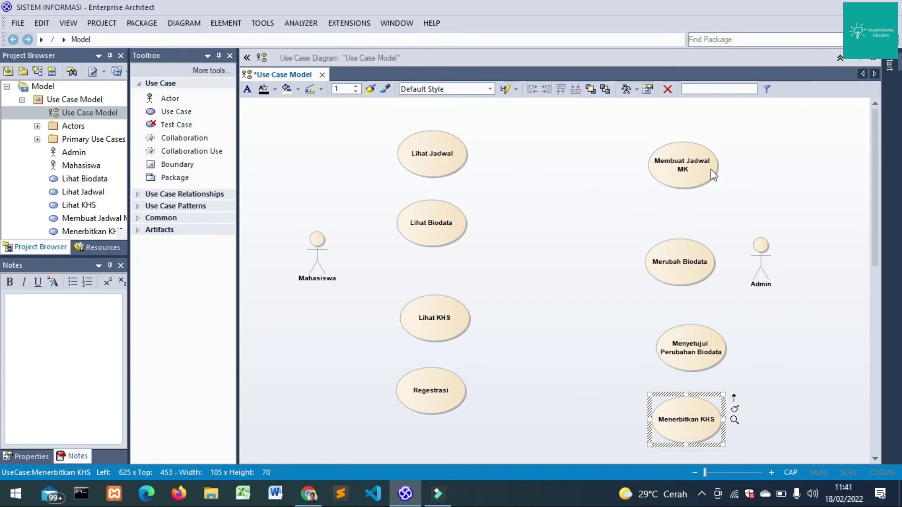
Move the four Admin use cases closer to the diagram's centre and shift Lihat KHS up to even out its column
left_click_drag(704, 162, 628, 142)
left_click_drag(682, 264, 620, 233)
left_click_drag(682, 342, 628, 321)
left_click_drag(685, 431, 633, 399)
left_click_drag(424, 315, 430, 297)
left_click_drag(443, 303, 441, 303)
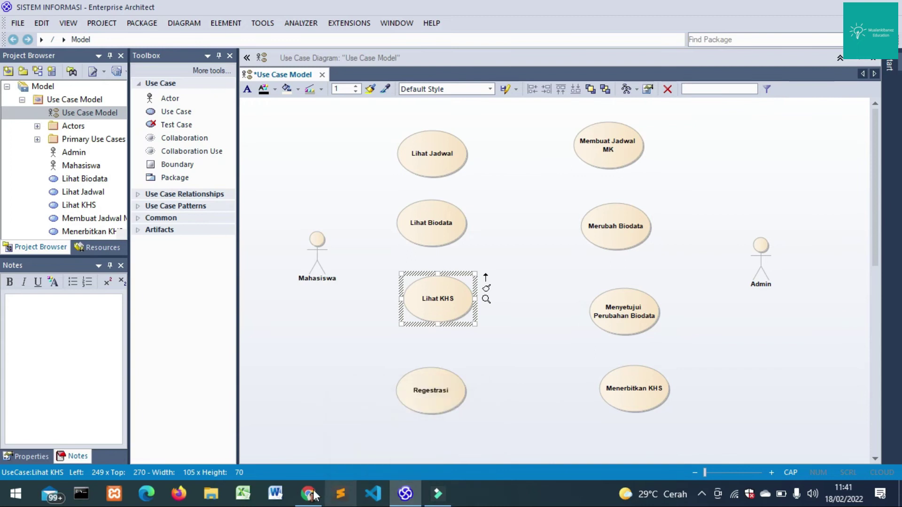
Switch to Chrome, review the symbol table in the use case diagram article, and return to Enterprise Architect
left_click(308, 430)
left_click(255, 19)
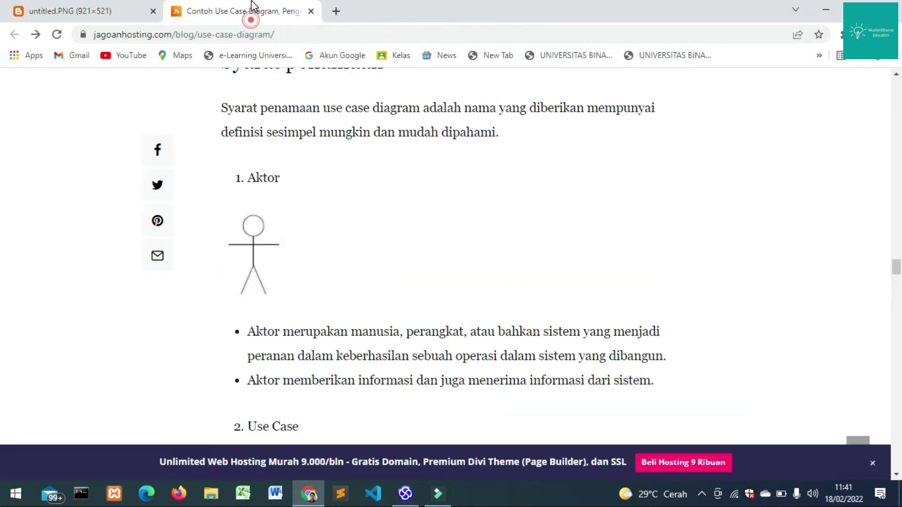
scroll(346, 246, "up", 10)
scroll(346, 244, "up", 15)
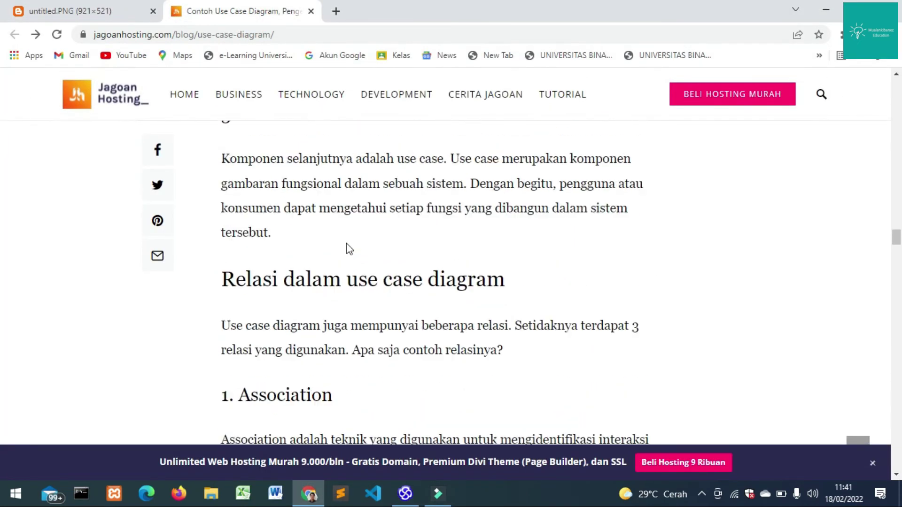
scroll(348, 248, "up", 15)
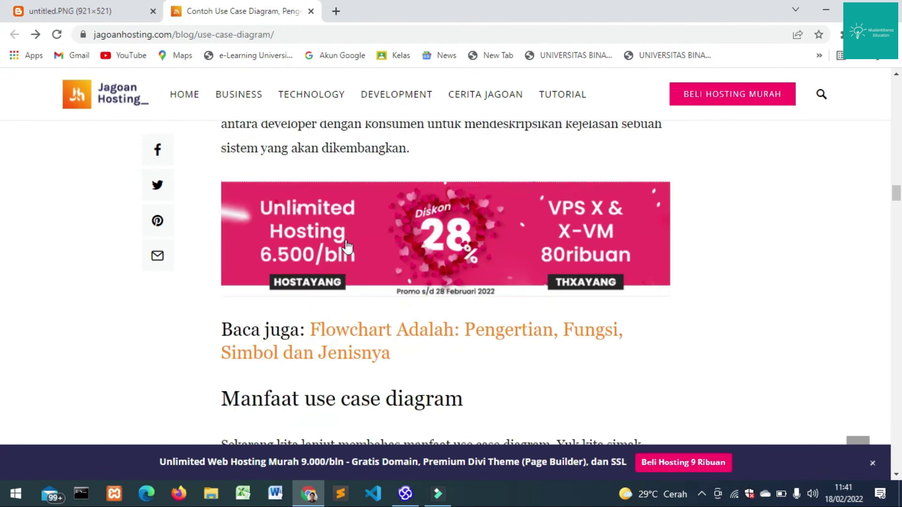
scroll(345, 243, "up", 4)
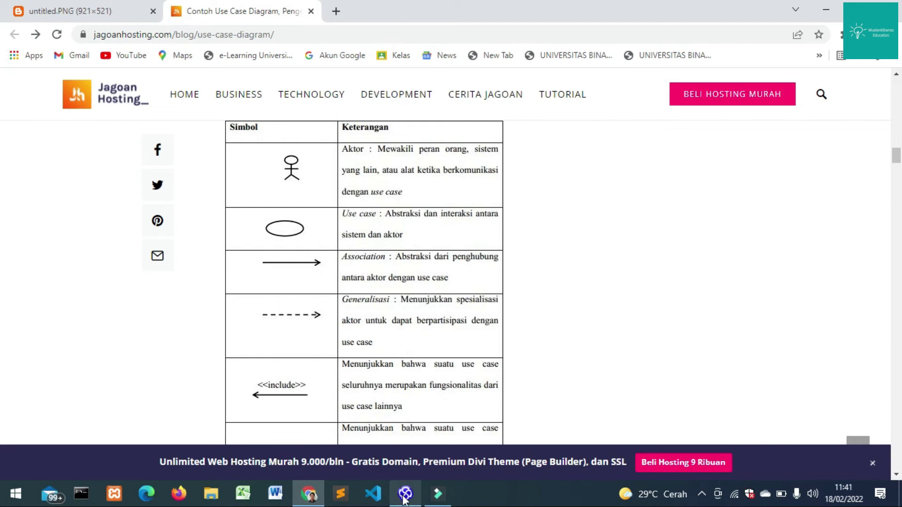
mouse_move(310, 495)
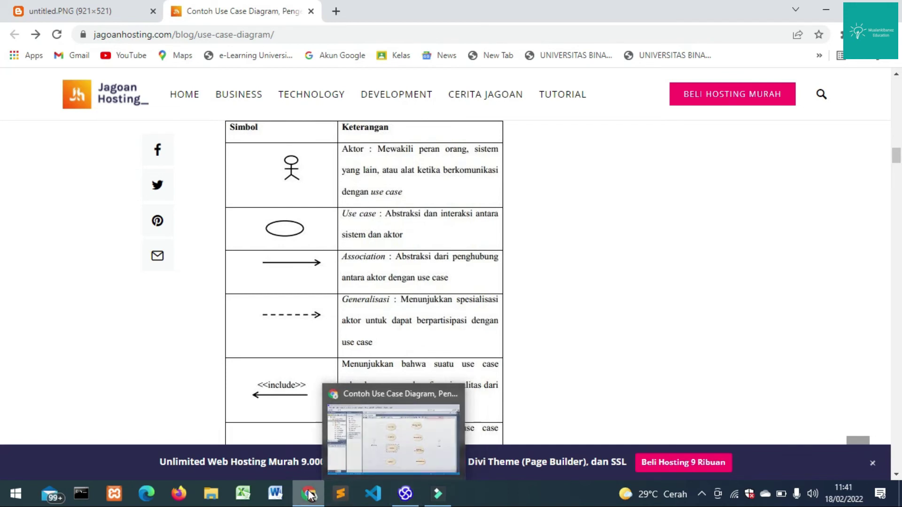
left_click(405, 493)
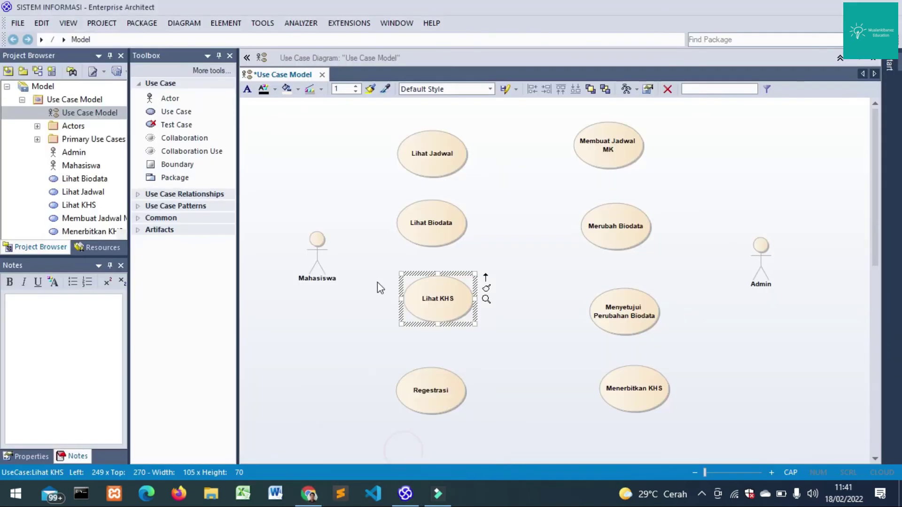
Connect the Mahasiswa actor to the Lihat Jadwal and Lihat Biodata use cases with Association links
left_click(311, 258)
mouse_move(345, 226)
left_mouse_down()
mouse_move(367, 184)
mouse_move(402, 169)
left_mouse_up()
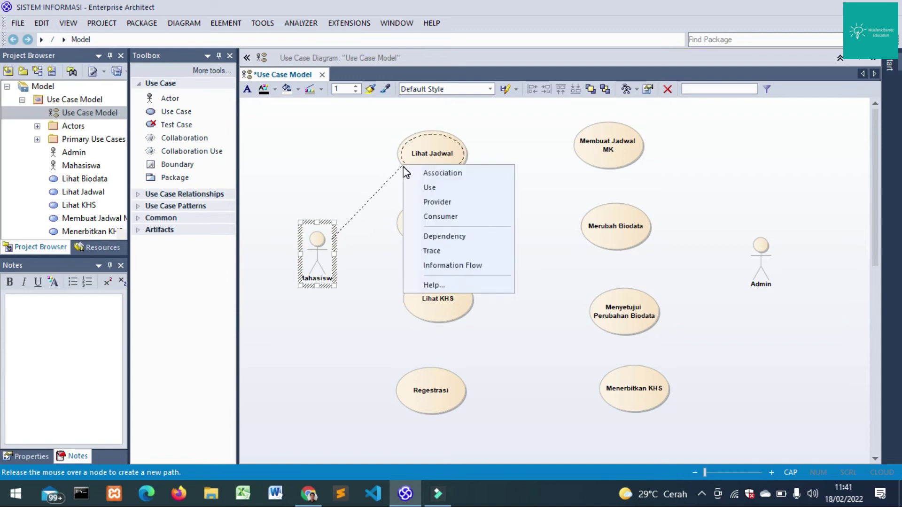
left_click(426, 177)
left_click(400, 191)
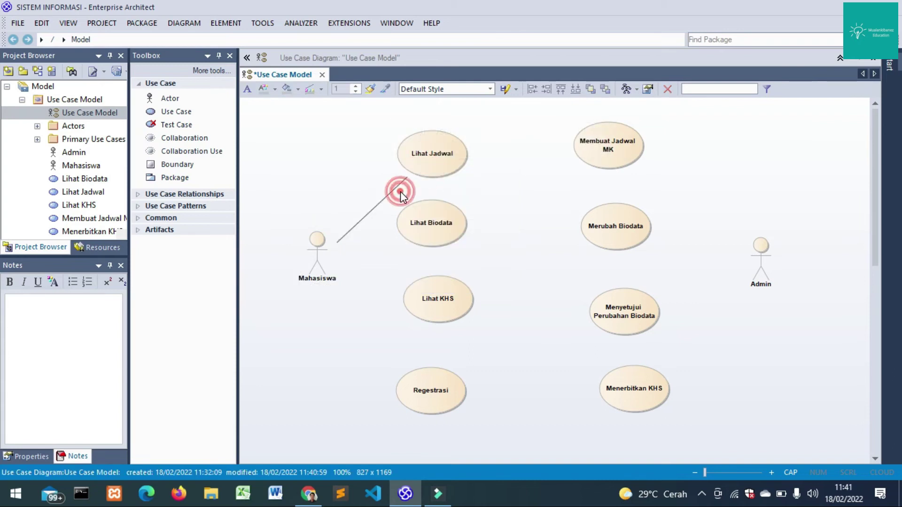
left_click(314, 260)
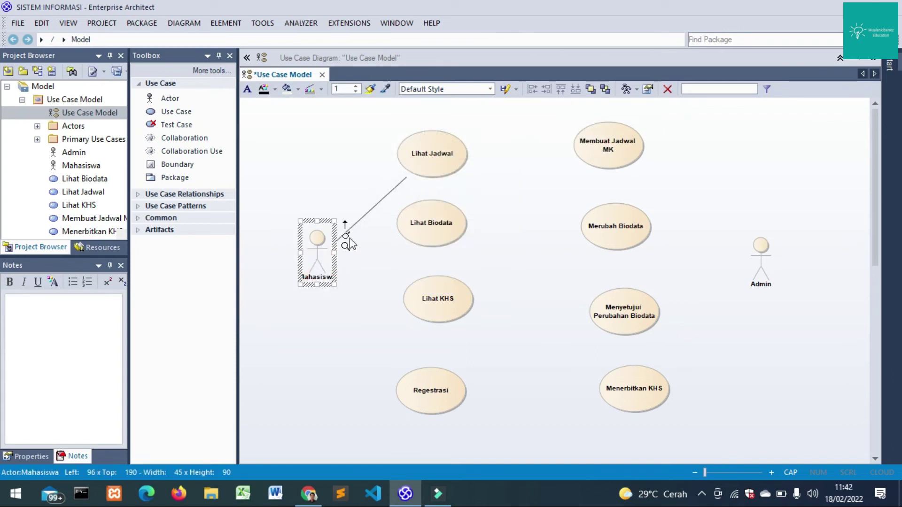
left_click_drag(344, 227, 401, 229)
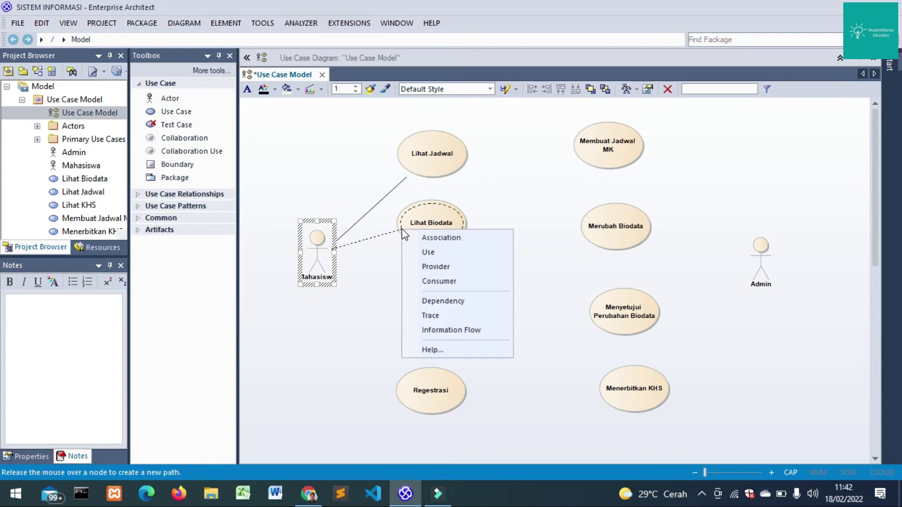
left_click(416, 238)
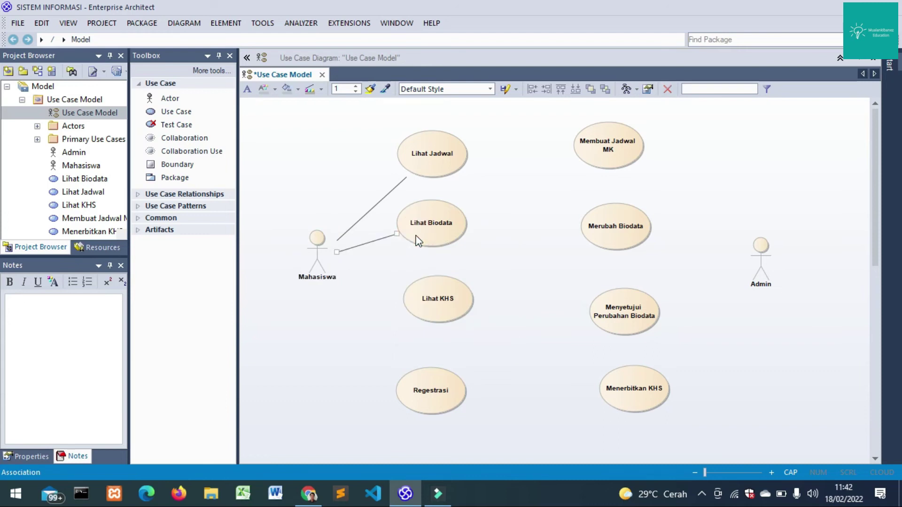
left_click(375, 264)
Connect the Mahasiswa actor to the Lihat KHS use case with an Association
left_click(330, 256)
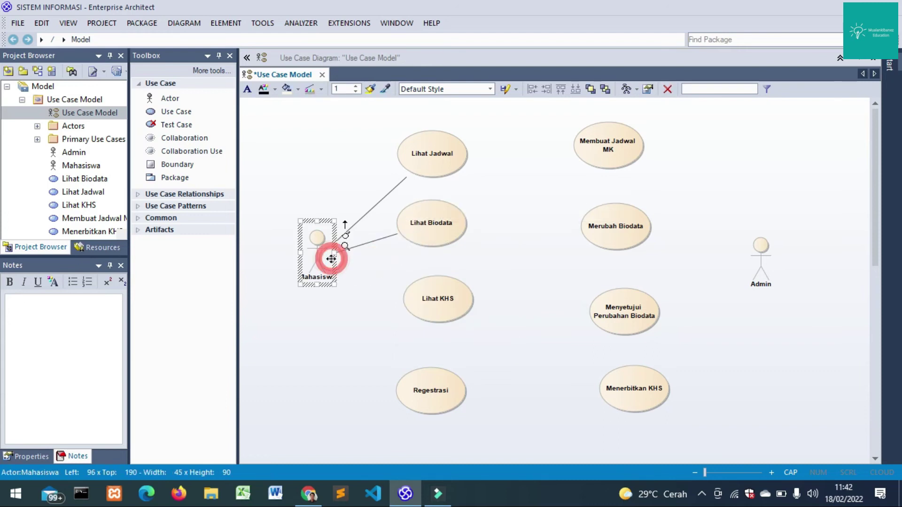
left_click_drag(345, 225, 412, 306)
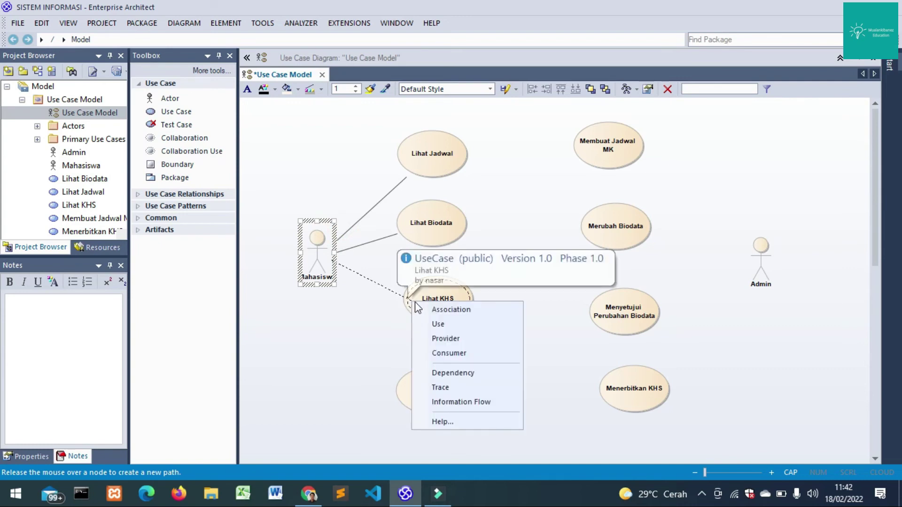
left_click(421, 307)
left_click(326, 280)
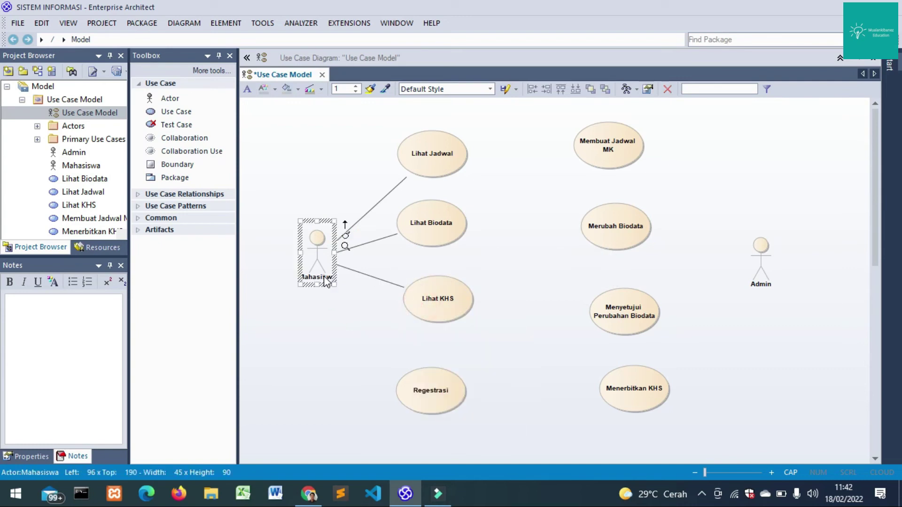
left_click_drag(344, 226, 398, 386)
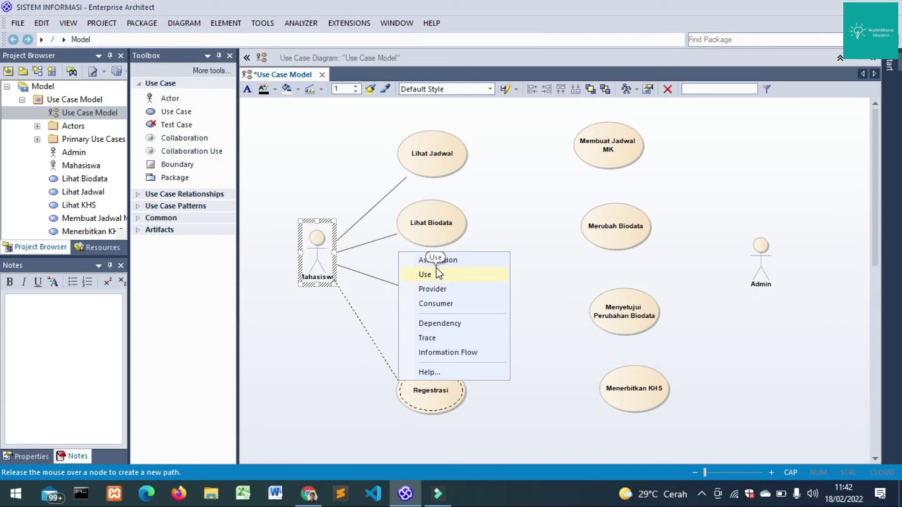
left_click(432, 324)
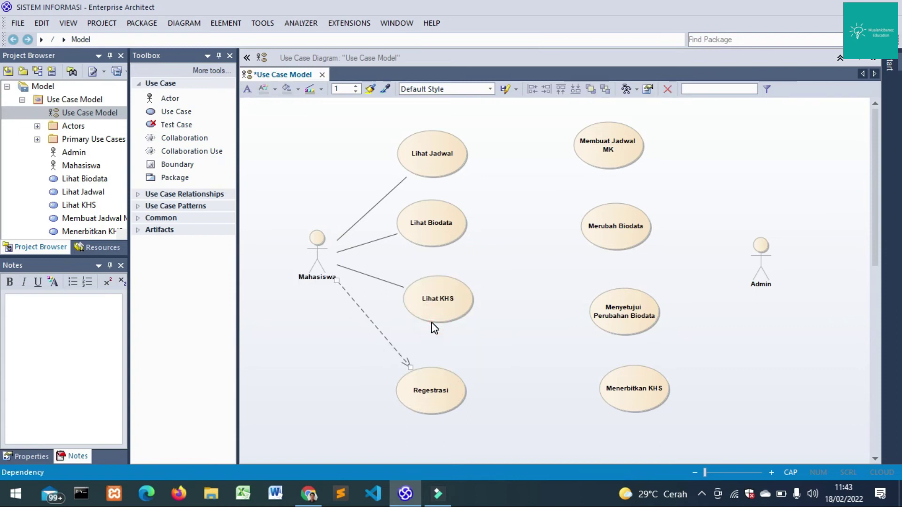
left_click(369, 322)
left_click(372, 319)
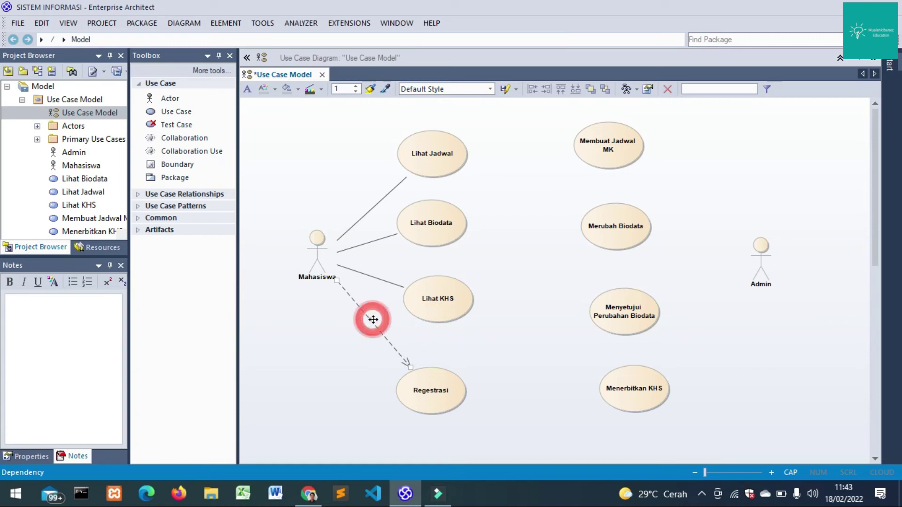
left_click(403, 359)
left_click(336, 280)
right_click(390, 338)
left_click(411, 332)
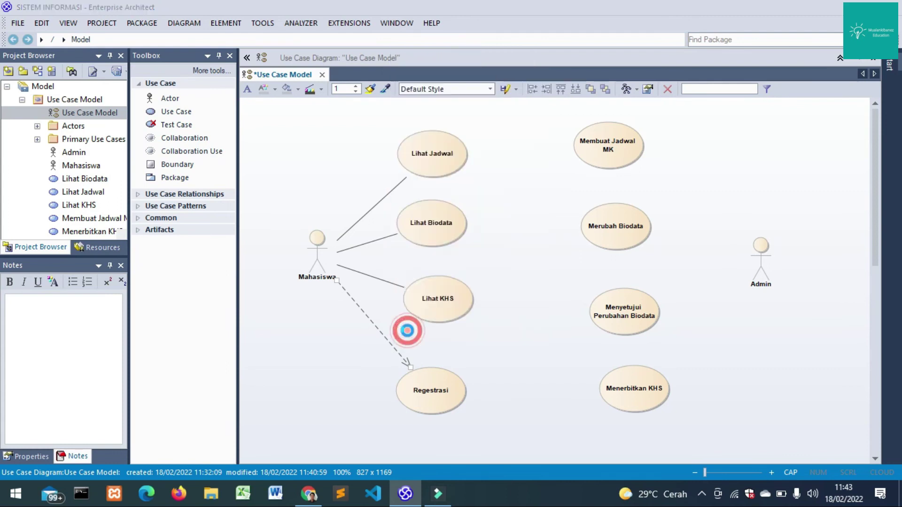
left_click(432, 289)
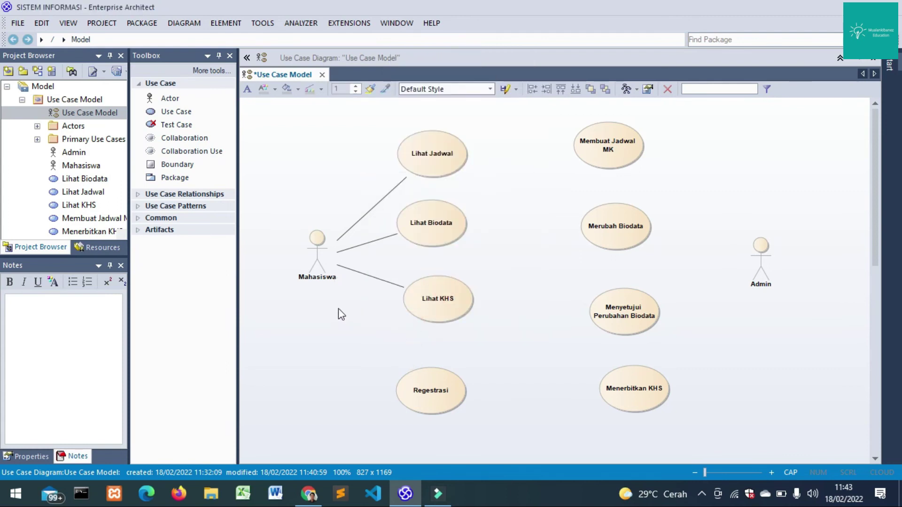
Connect the Mahasiswa actor to the Regestrasi use case with an Association
left_click(324, 265)
left_click_drag(345, 225, 411, 378)
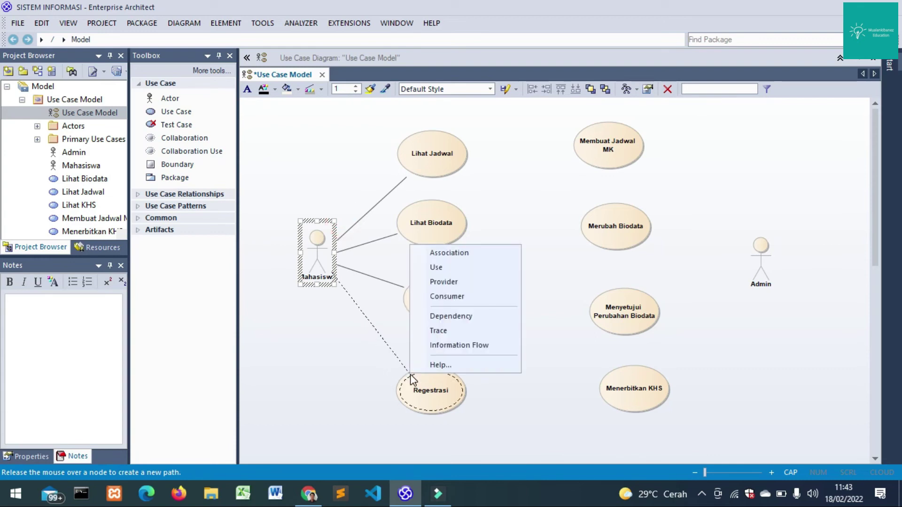
left_click(439, 253)
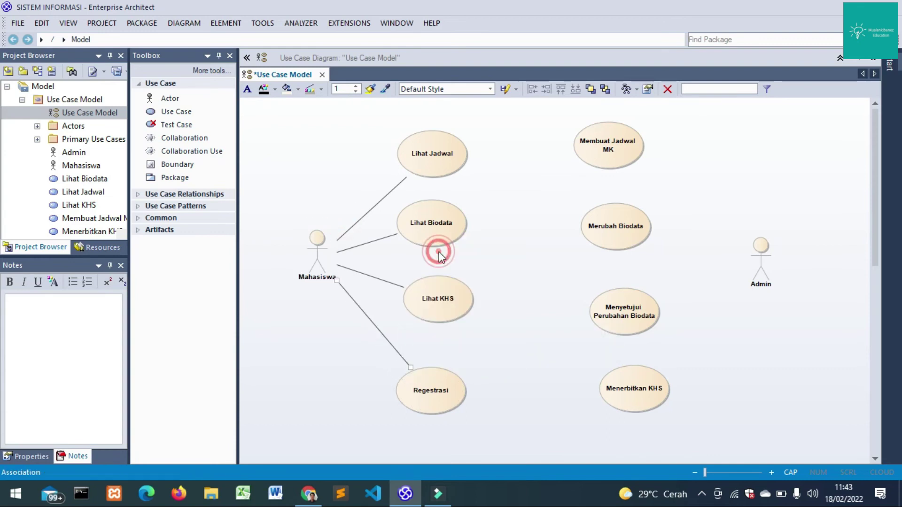
Align Menerbitkan KHS with the use case above it and connect the Admin actor to Membuat Jadwal MK with an Association
left_click_drag(630, 387, 619, 383)
left_click(760, 267)
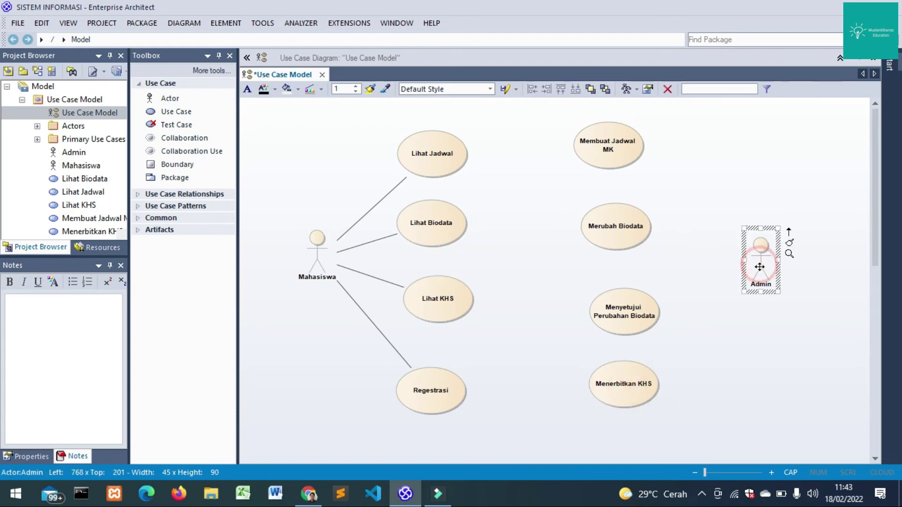
left_click_drag(790, 234, 643, 147)
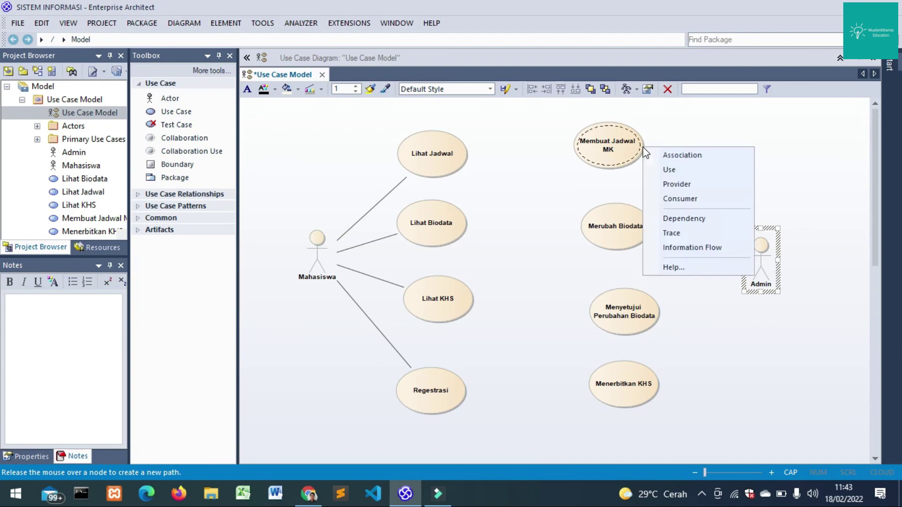
left_click(681, 155)
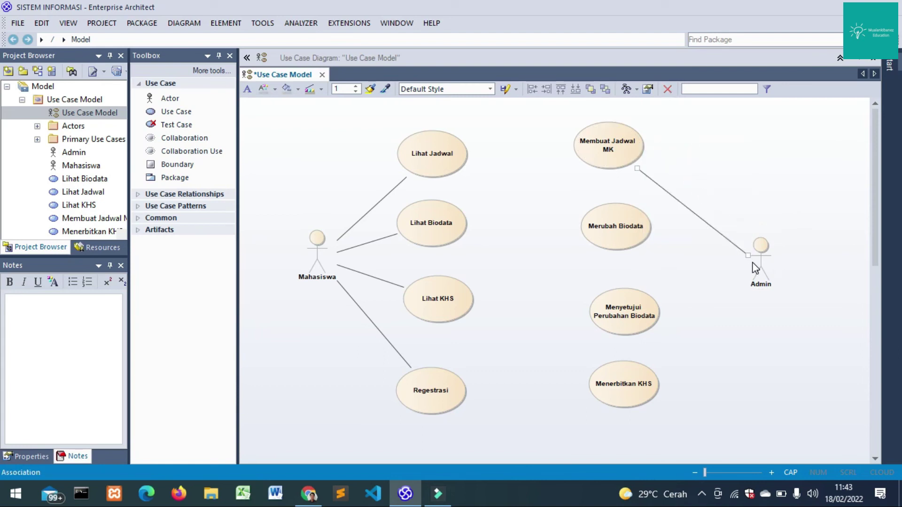
Connect the Admin actor to Merubah Biodata and Menyetujui Perubahan Biodata with Association links
left_click(755, 269)
left_click_drag(789, 237, 648, 232)
left_click(676, 235)
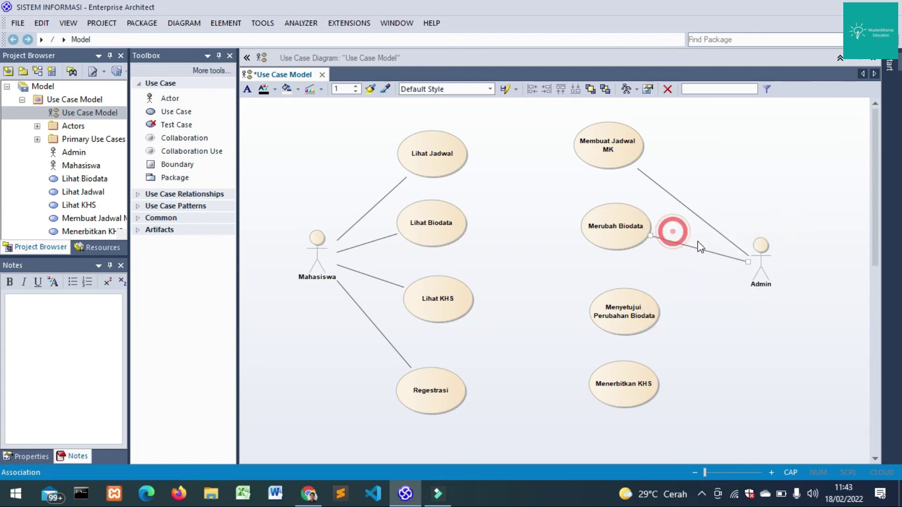
left_click(755, 263)
left_click_drag(790, 238, 654, 320)
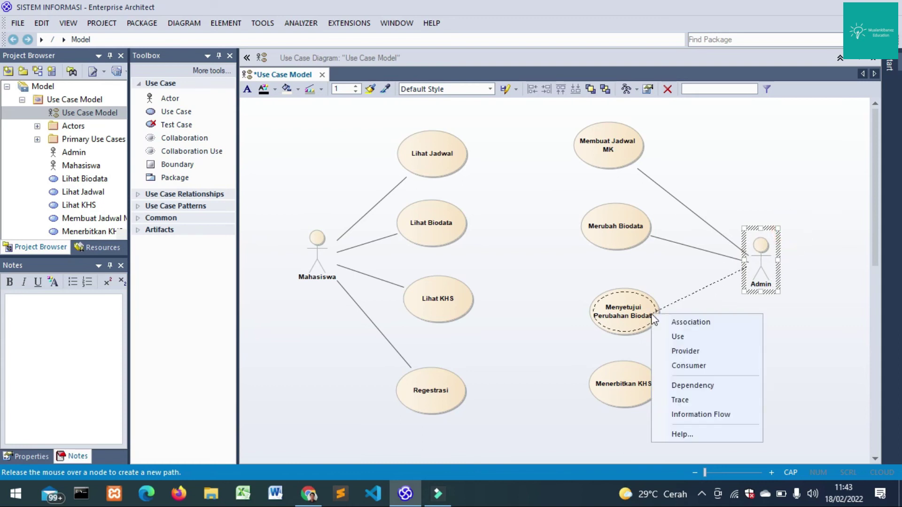
left_click(672, 321)
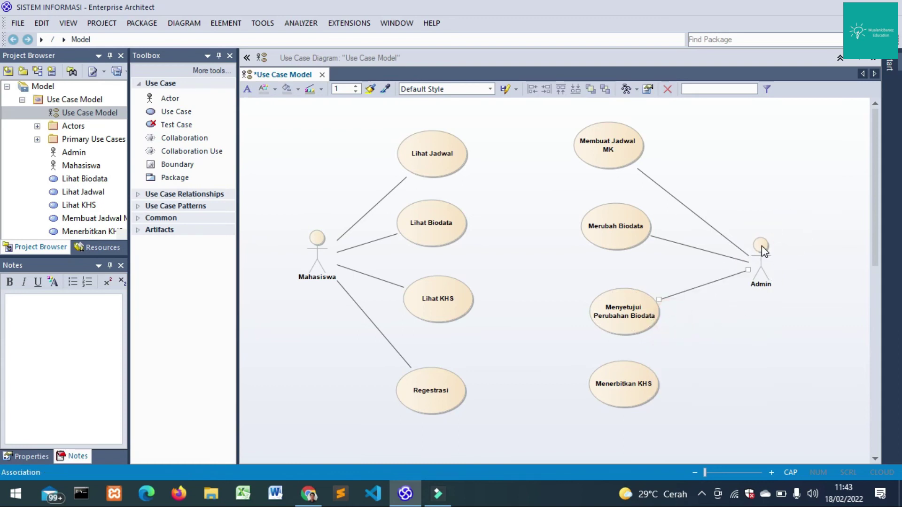
Link Admin to Menerbitkan KHS with an Association and move Merubah Biodata and Menyetujui Perubahan Biodata slightly up
left_click(620, 310)
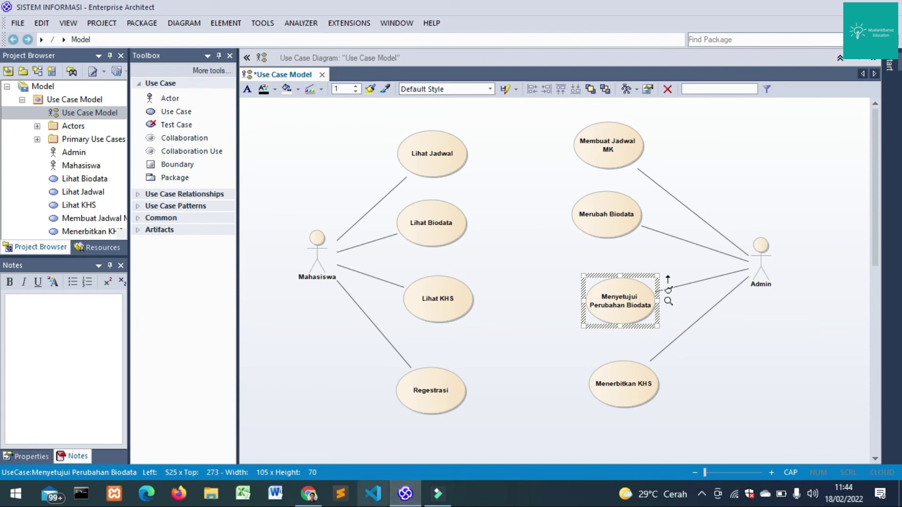
mouse_move(404, 495)
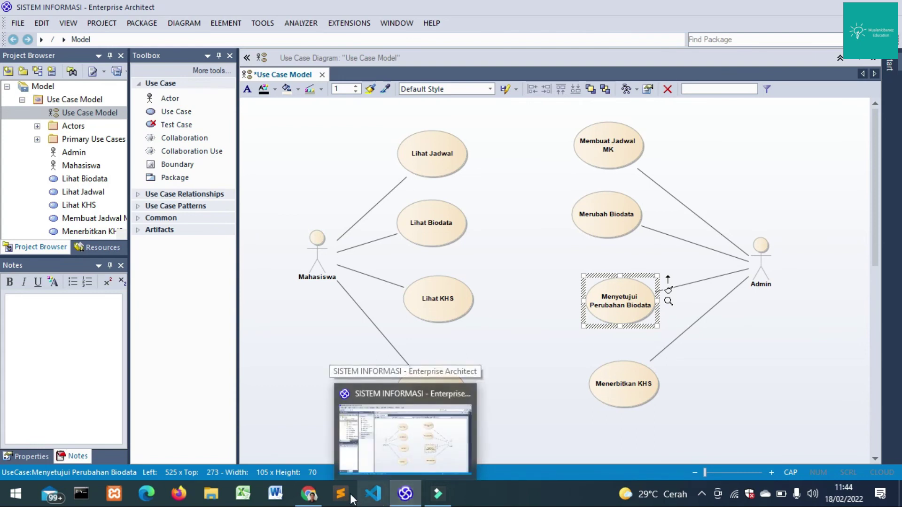